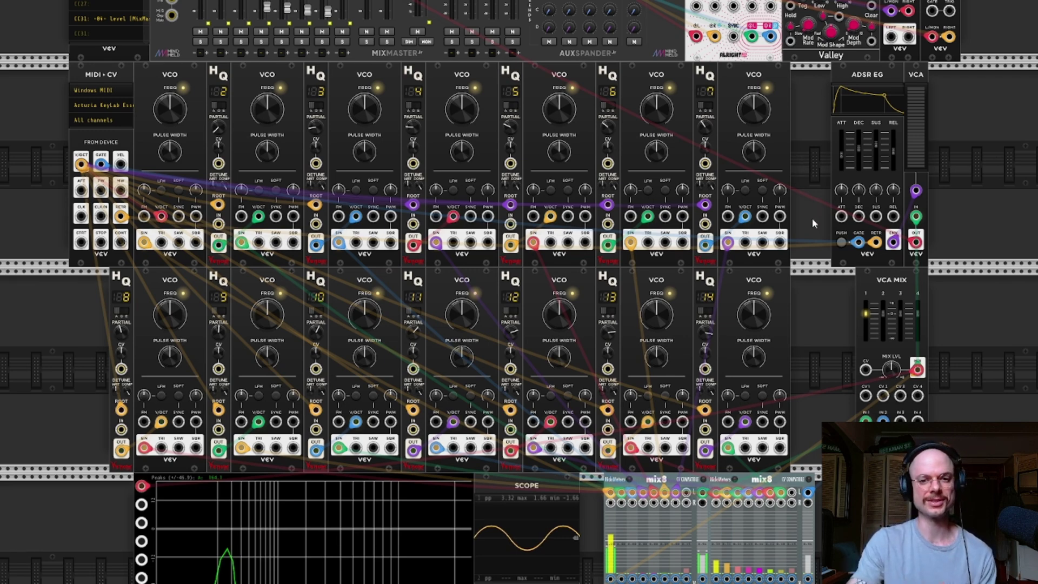
Step: Examine the spectrum analyzer, scope and mix8 mixers, plus the VCO rows and the HQ modules that set their harmonics
scroll(813, 219, down, 5)
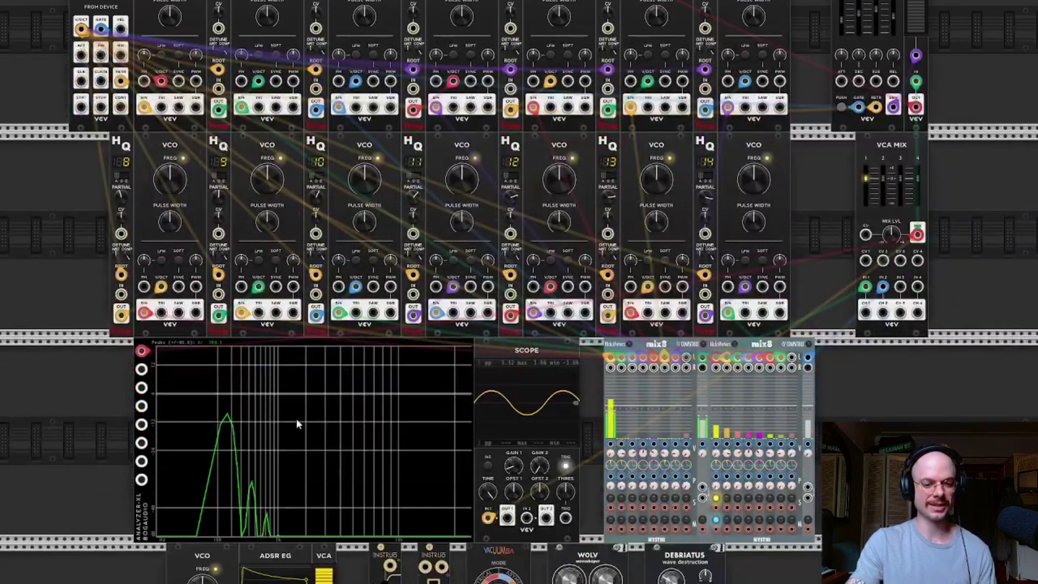
ctrl+scroll(296, 414, up, 3)
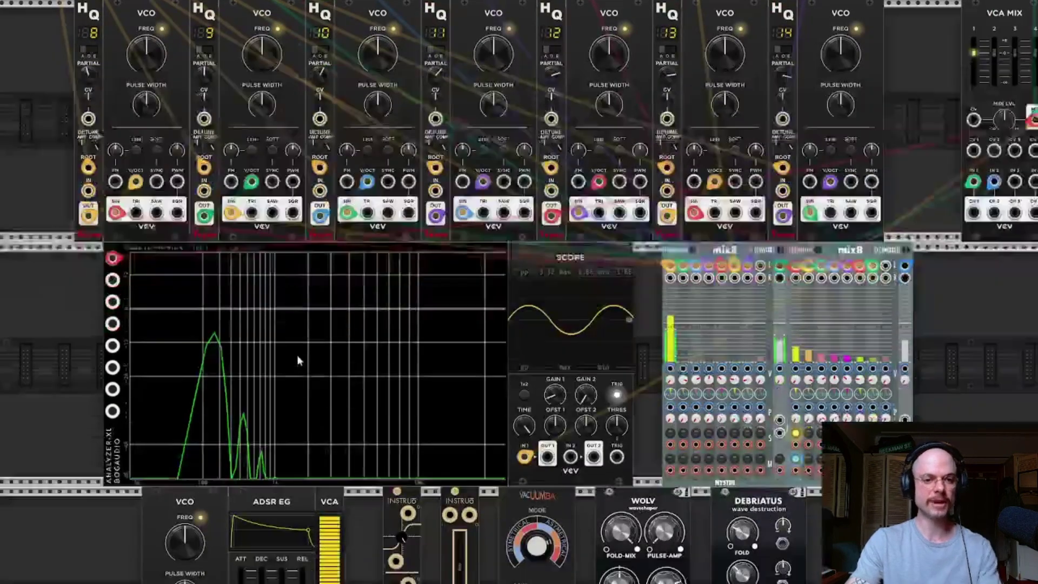
scroll(297, 354, down, 1)
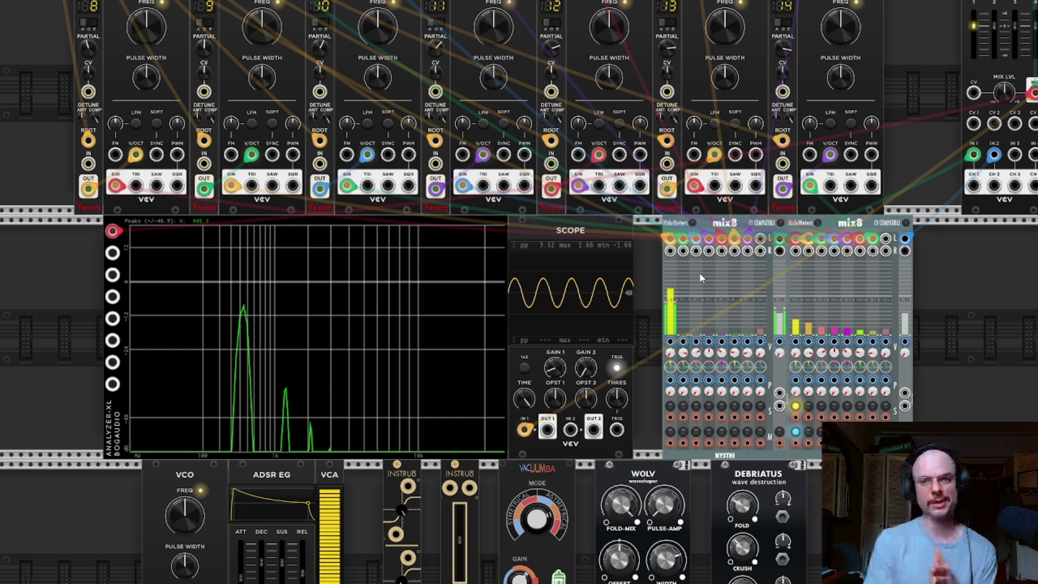
scroll(699, 273, up, 10)
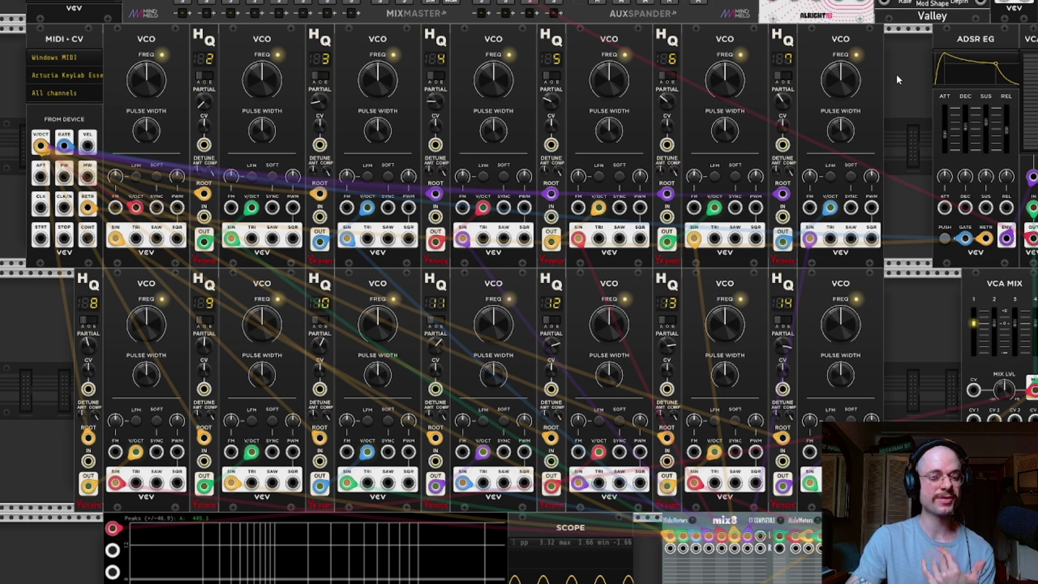
scroll(235, 90, up, 4)
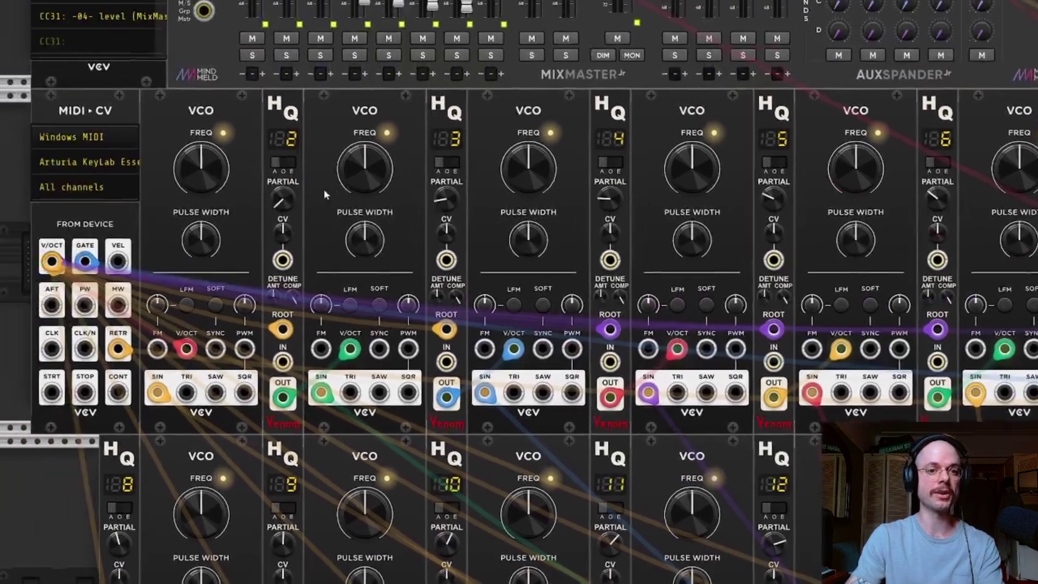
drag(325, 190, 346, 187)
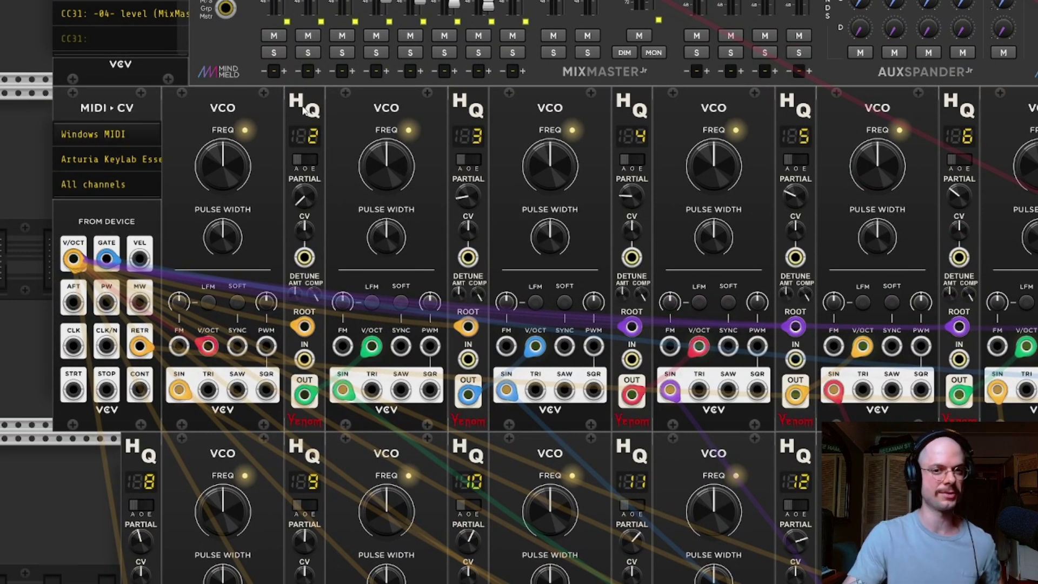
mouse_move(306, 334)
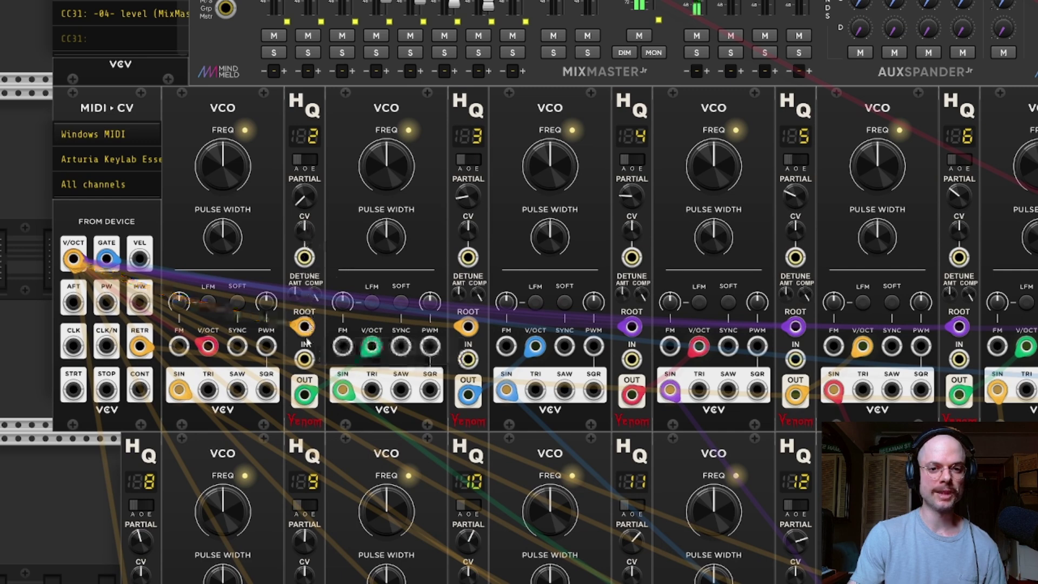
mouse_move(309, 199)
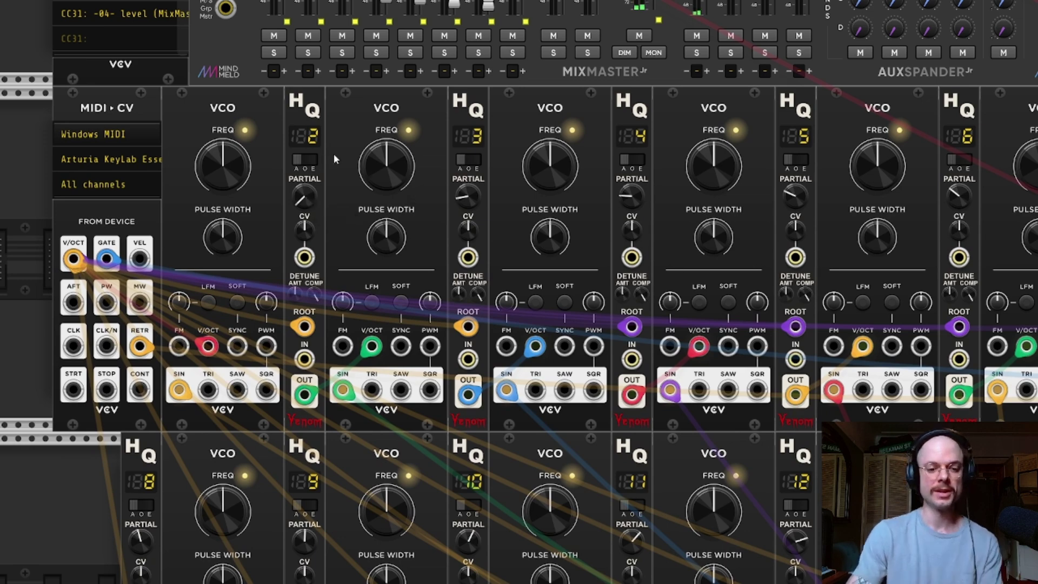
drag(548, 114, 414, 128)
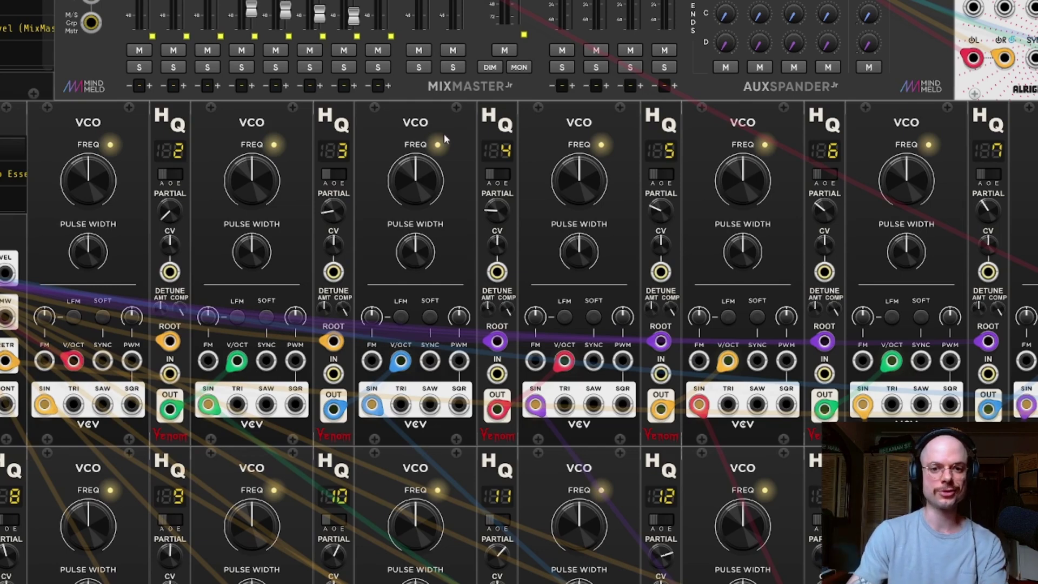
scroll(454, 139, down, 1)
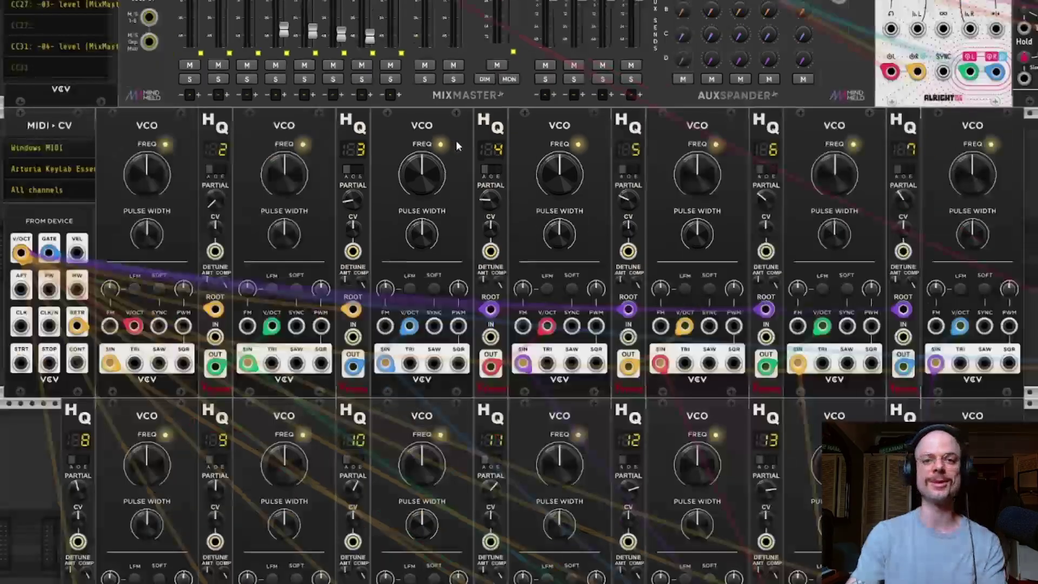
scroll(456, 141, down, 1)
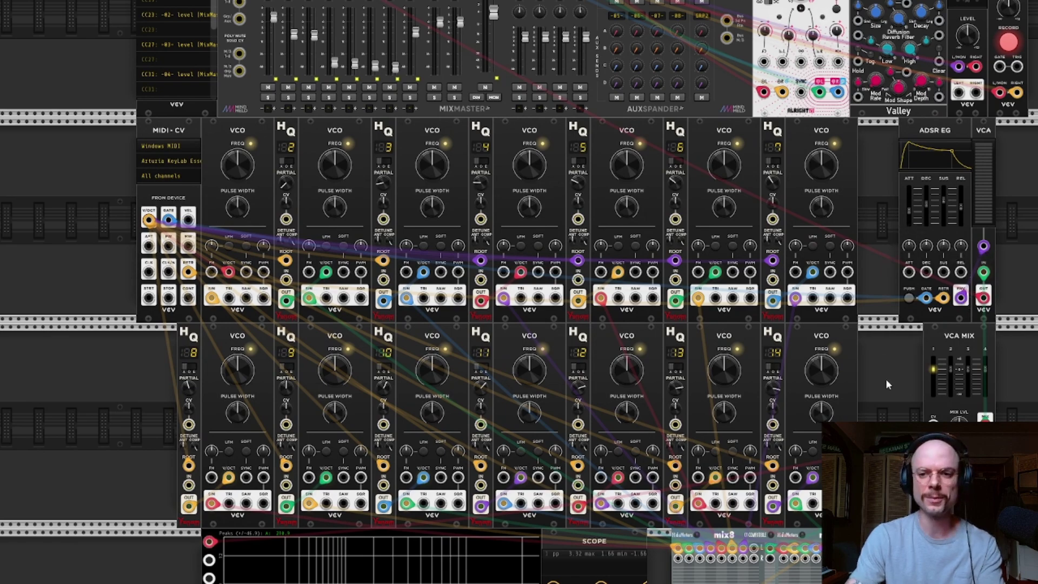
Step: Raise channels 2 to 7 of the first mix8 in gradually decreasing levels to add successive harmonics to the fundamental
drag(886, 379, 862, 112)
scroll(455, 430, up, 3)
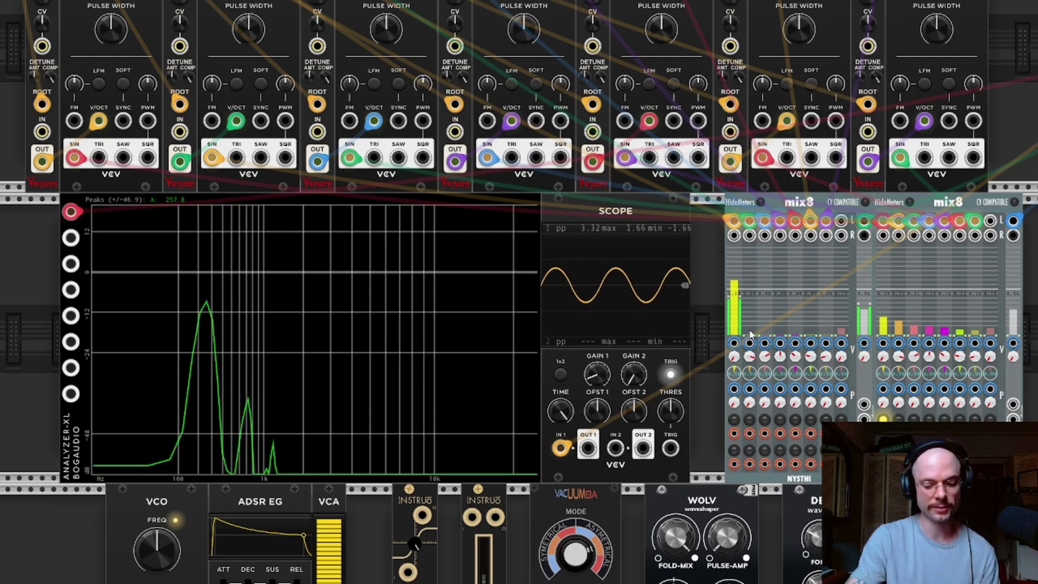
drag(750, 334, 752, 265)
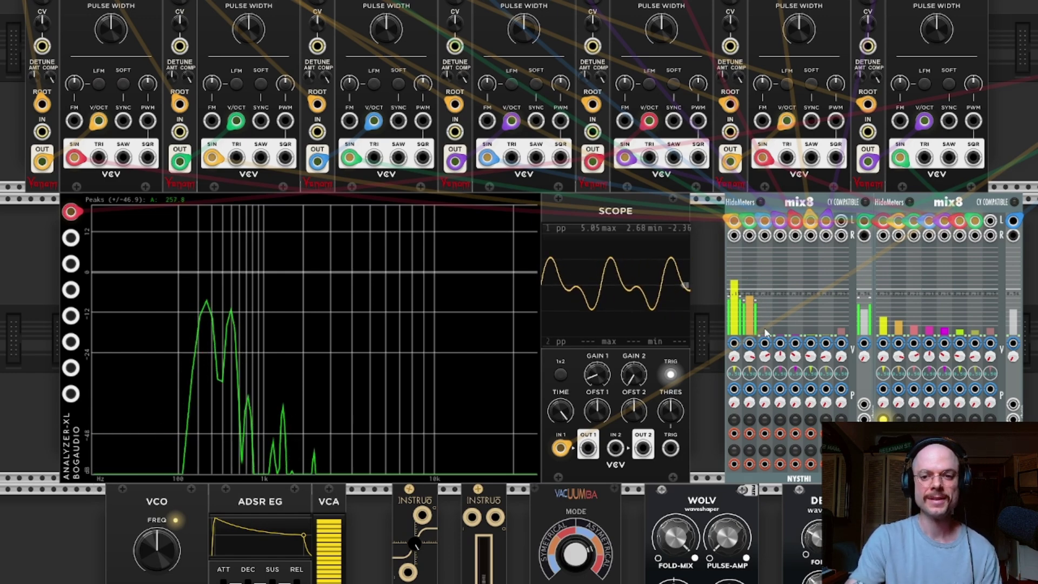
drag(766, 332, 768, 274)
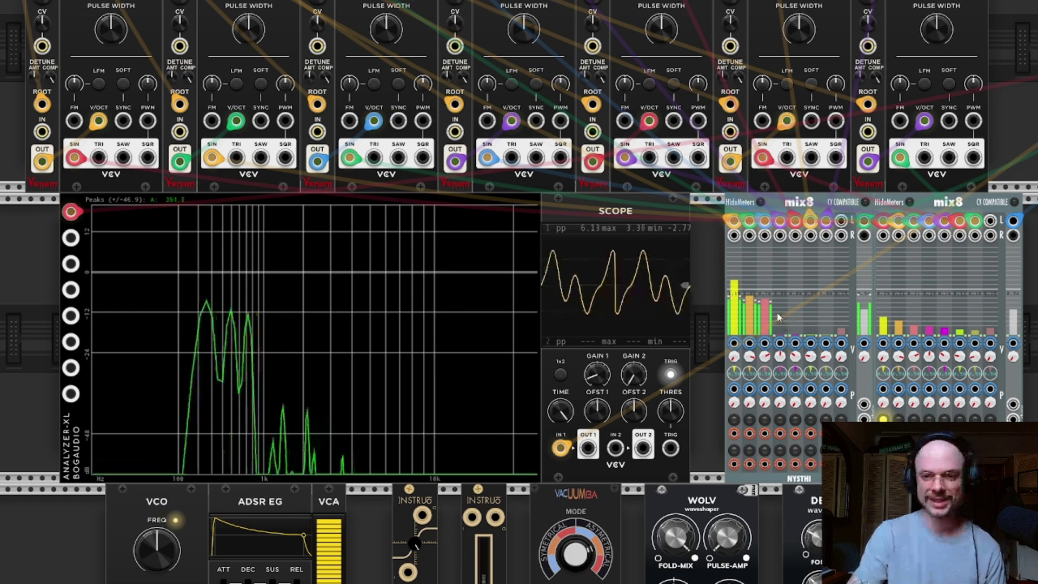
drag(779, 326, 779, 283)
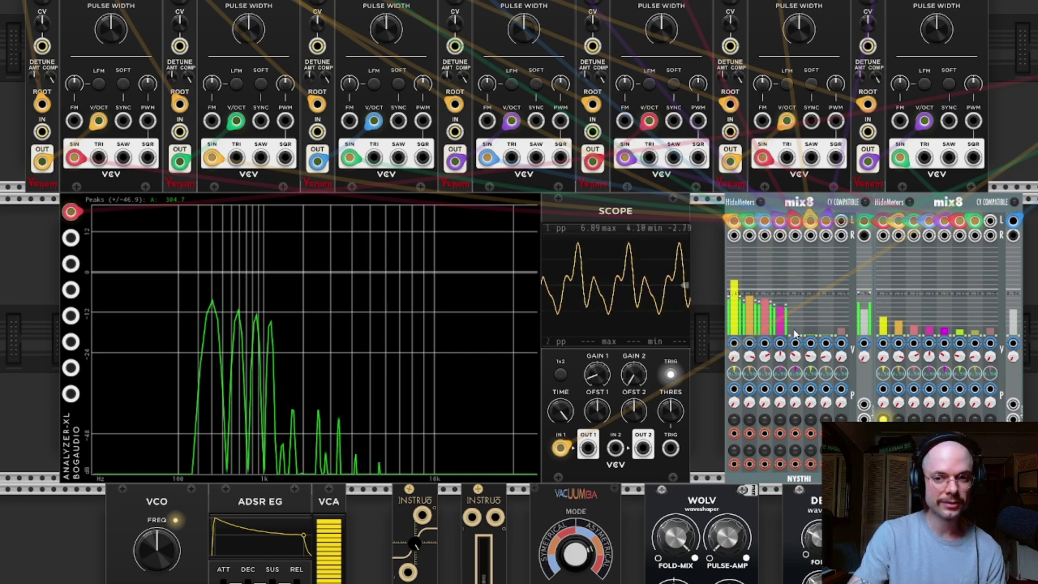
drag(795, 334, 795, 295)
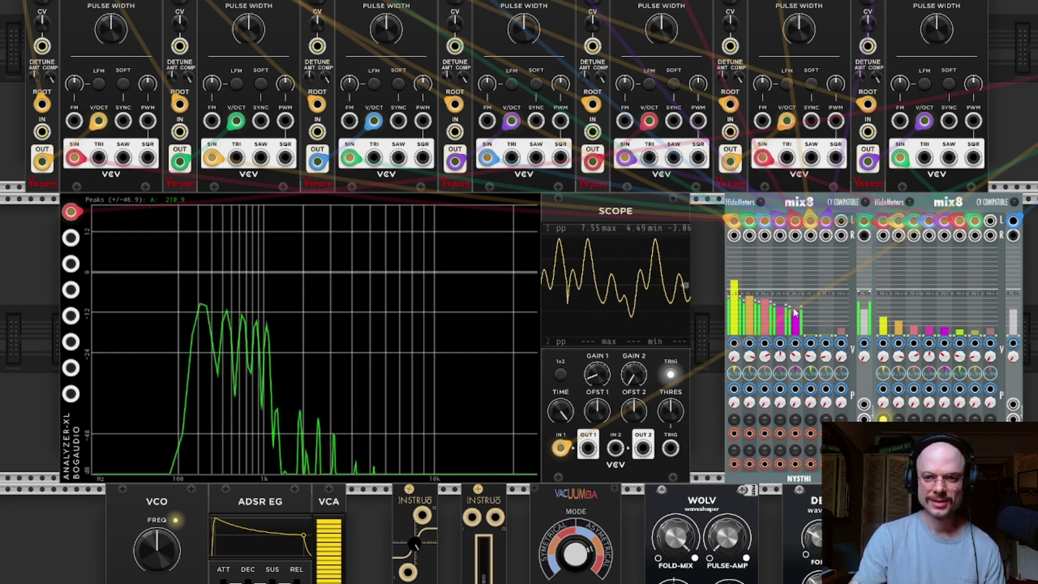
drag(795, 312, 814, 297)
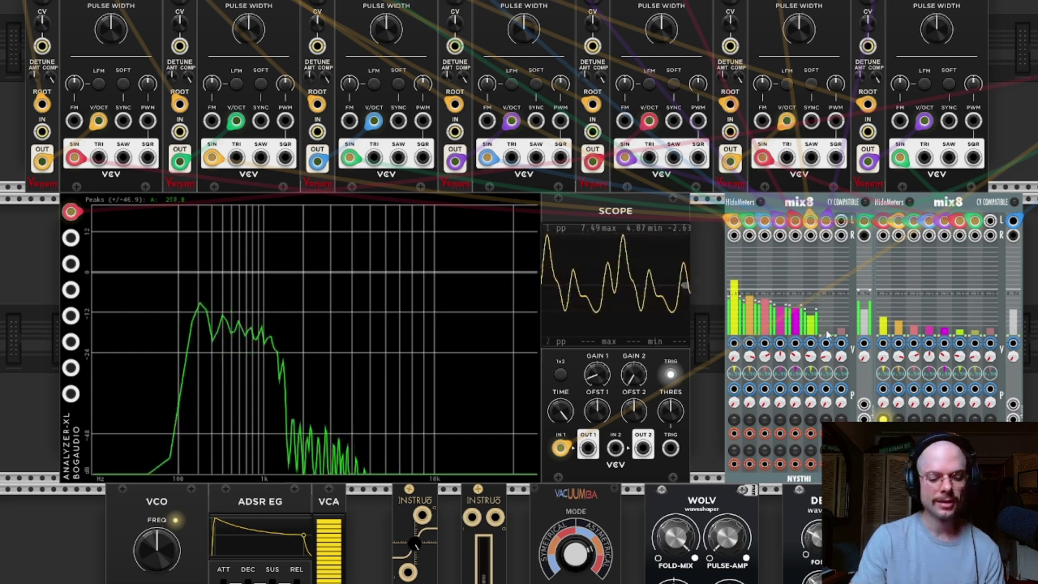
drag(827, 333, 826, 287)
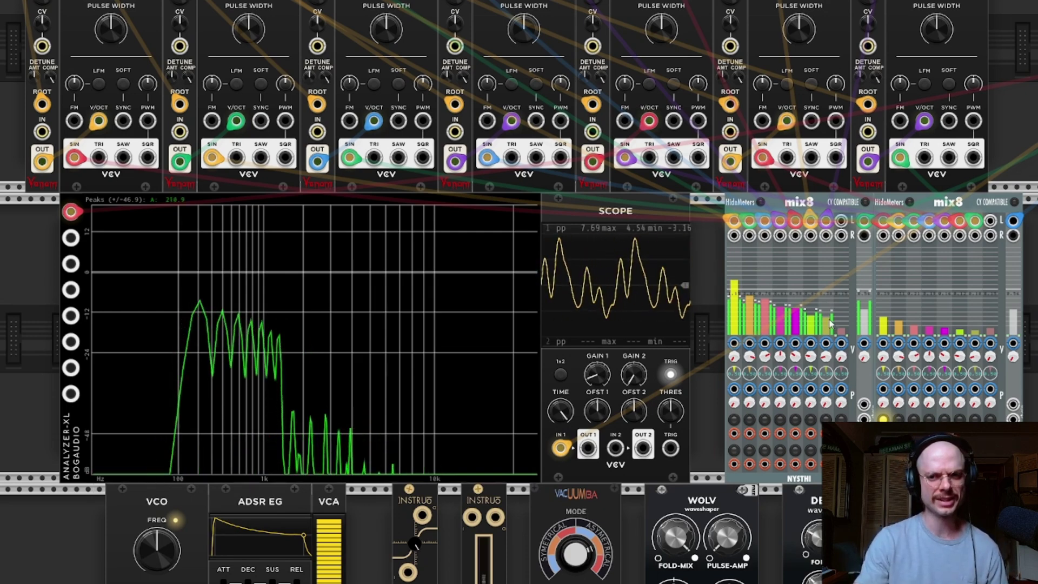
mouse_move(830, 314)
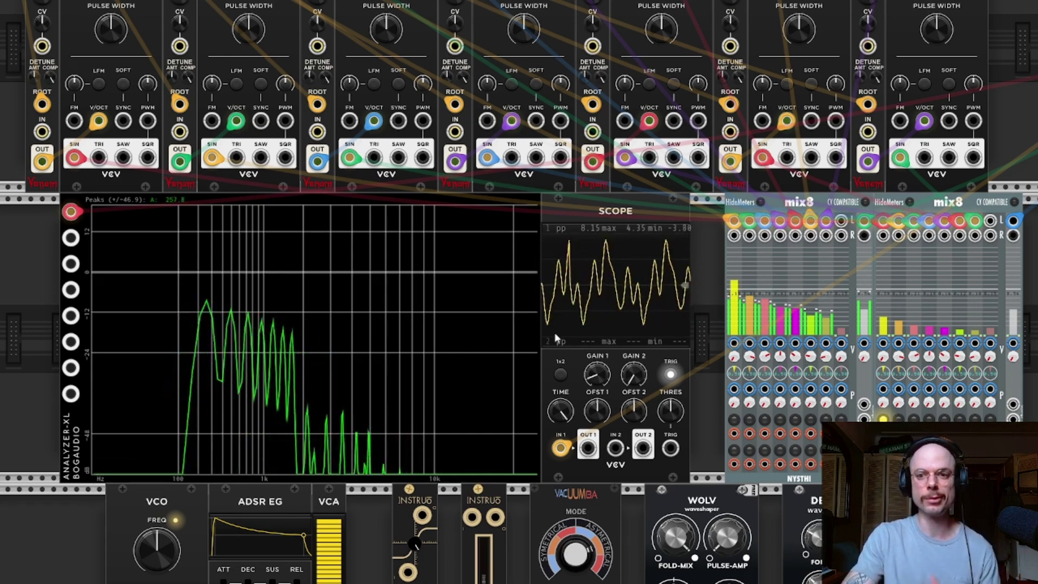
Step: Raise channels 2 to 7 of the second mix8 to bring in the upper harmonics from the second VCO row
scroll(557, 319, up, 5)
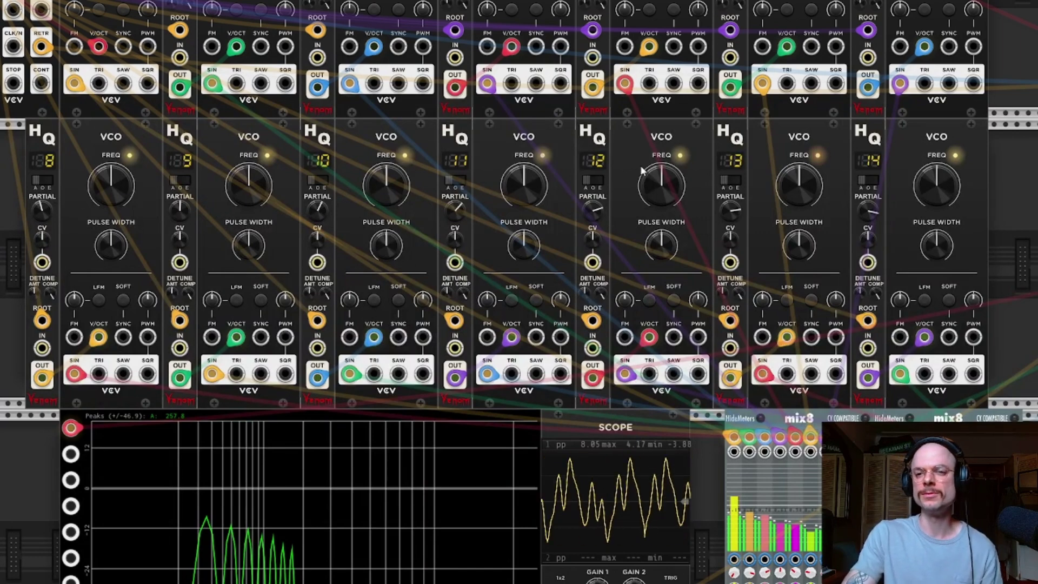
scroll(802, 301, down, 8)
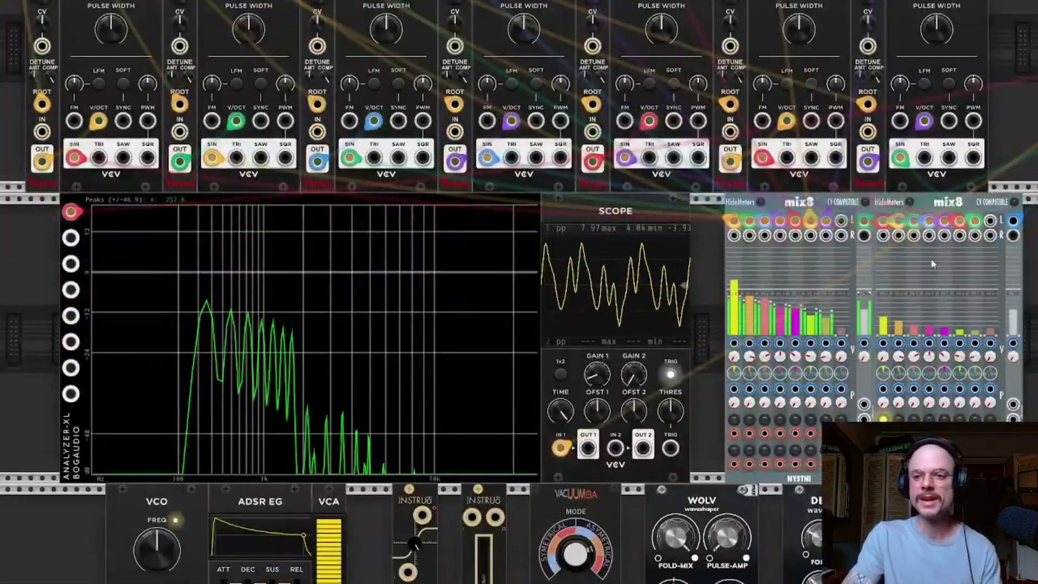
scroll(959, 200, right, 2)
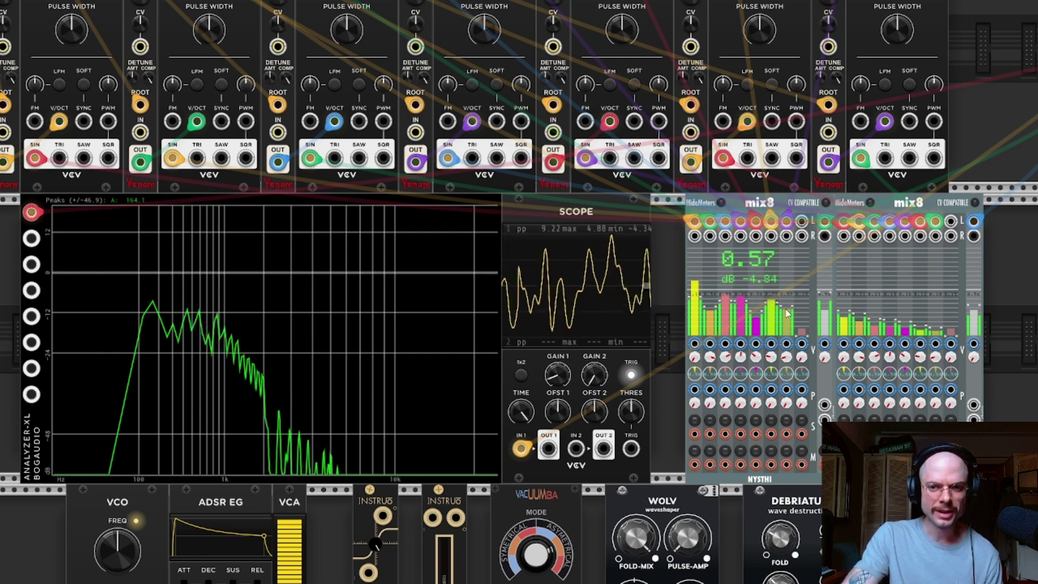
drag(861, 326, 863, 306)
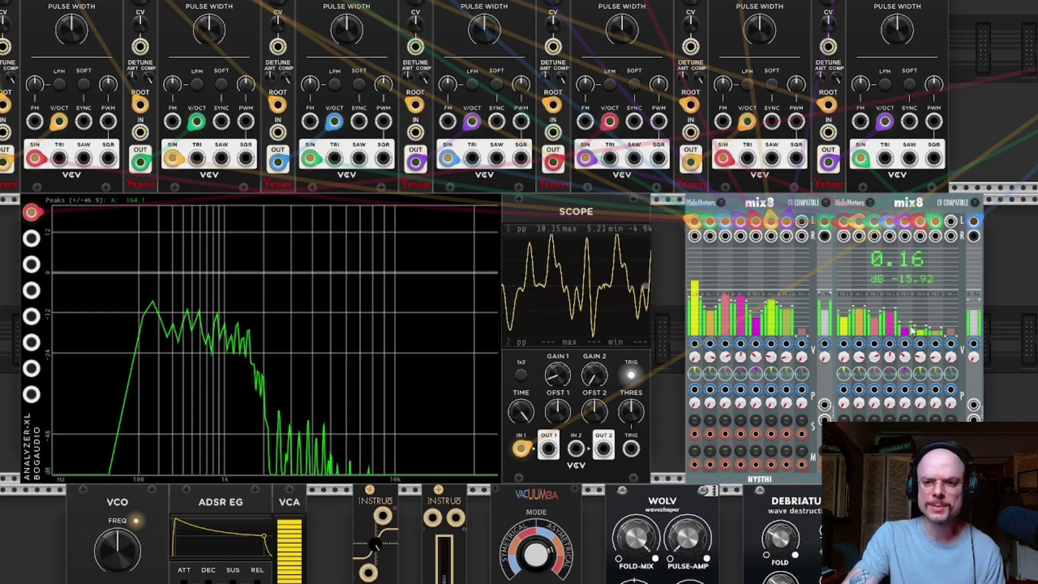
drag(912, 331, 908, 297)
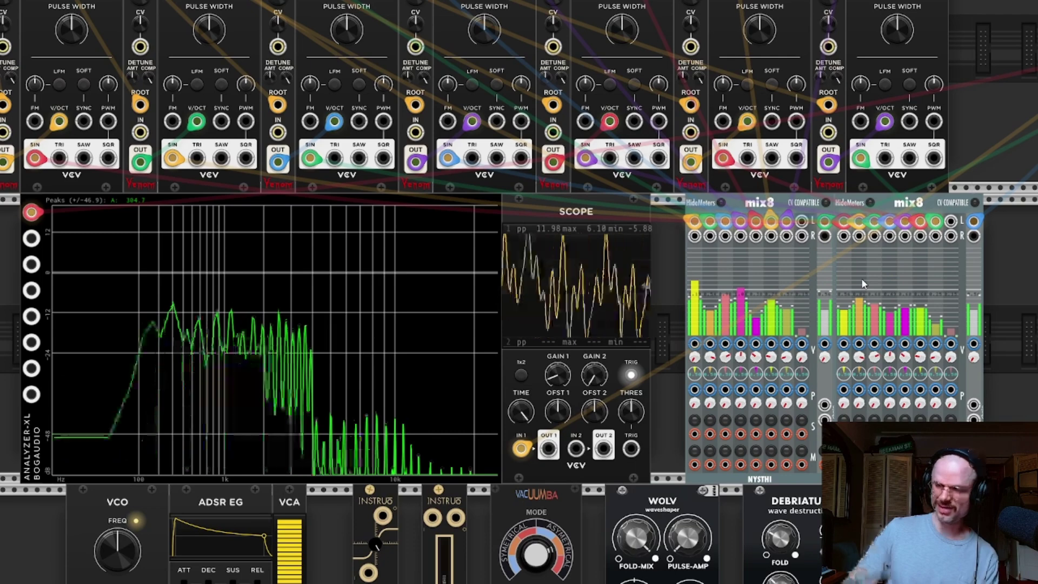
mouse_move(936, 312)
drag(936, 312, 936, 300)
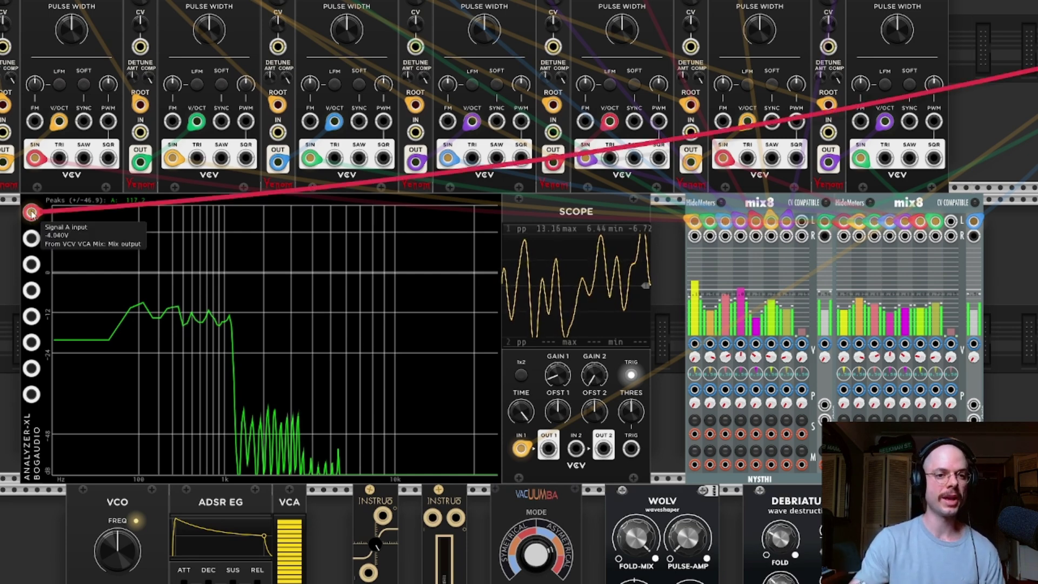
Step: Unplug the VCA Mix cable from the analyzer's signal A input and mute channel 1 on the MixMaster
drag(31, 213, 11, 230)
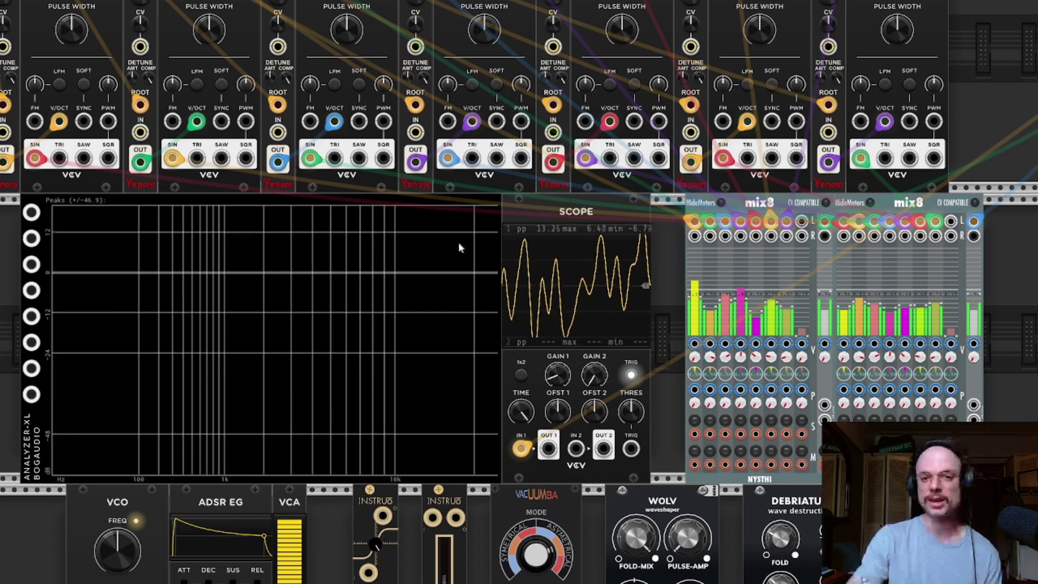
scroll(500, 257, up, 10)
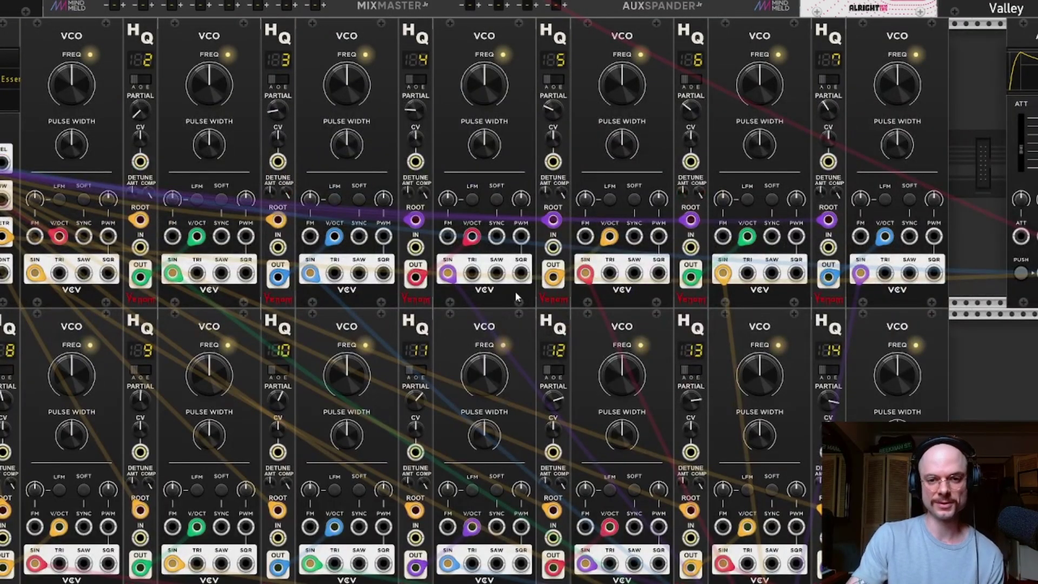
scroll(515, 291, down, 6)
scroll(437, 365, down, 5)
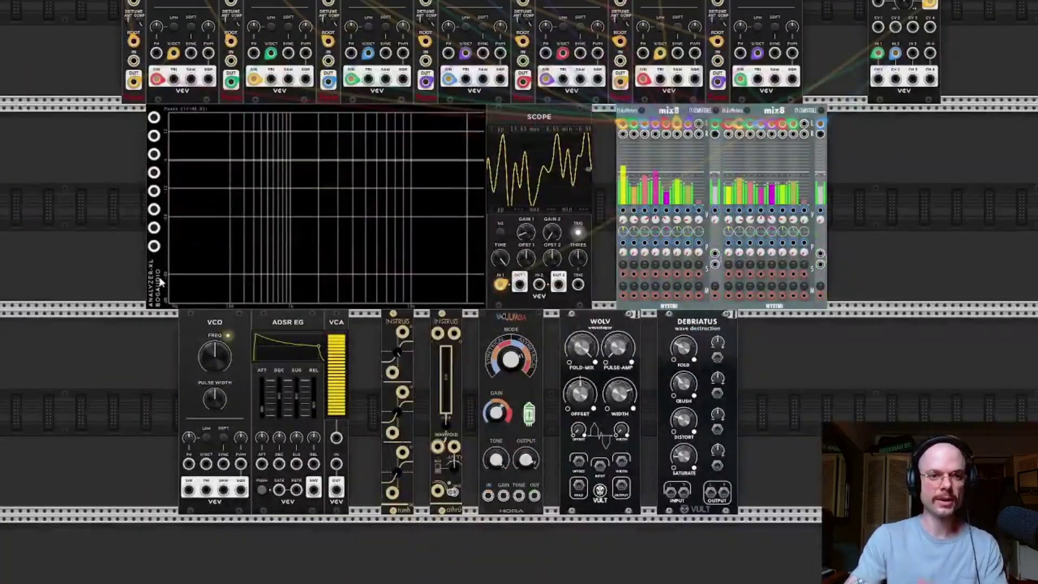
scroll(839, 130, up, 10)
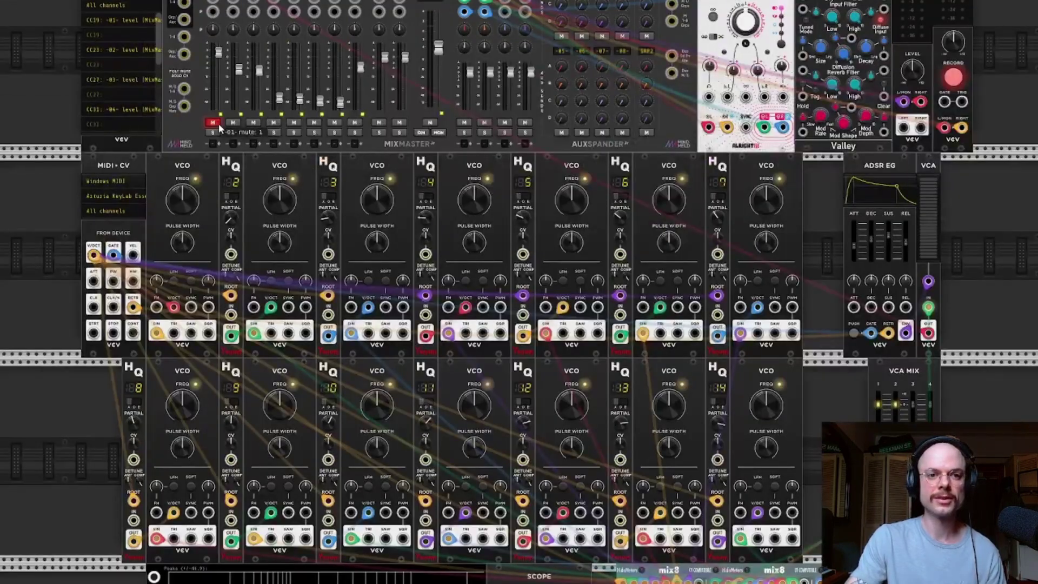
Step: Patch the bottom-row VCO's sine through the VCA to MixMaster channel 2's left input, connecting pitch, gate and the ADSR envelope
scroll(219, 128, up, 3)
drag(231, 105, 189, 451)
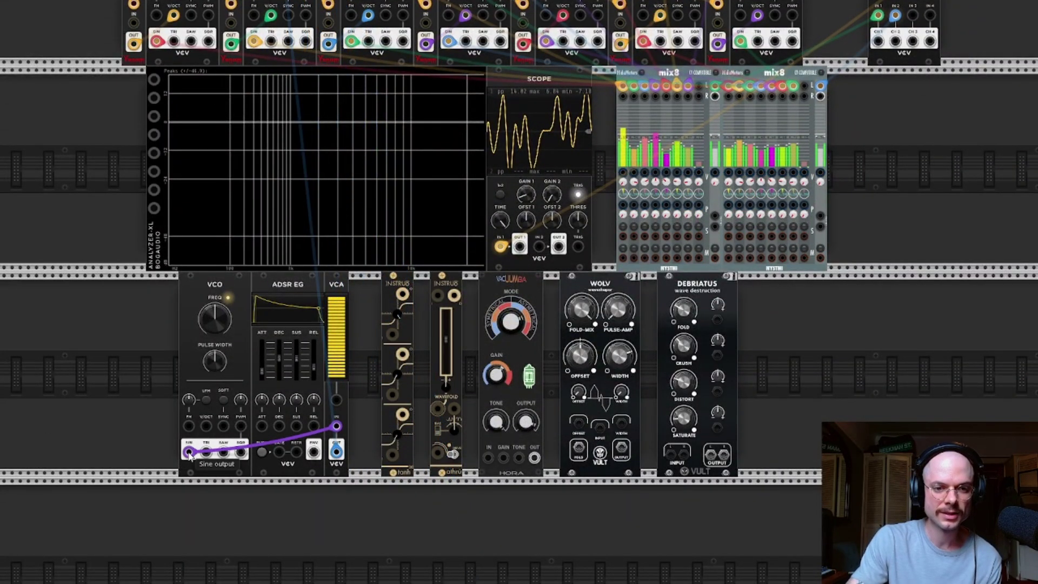
drag(336, 400, 207, 484)
scroll(172, 439, down, 3)
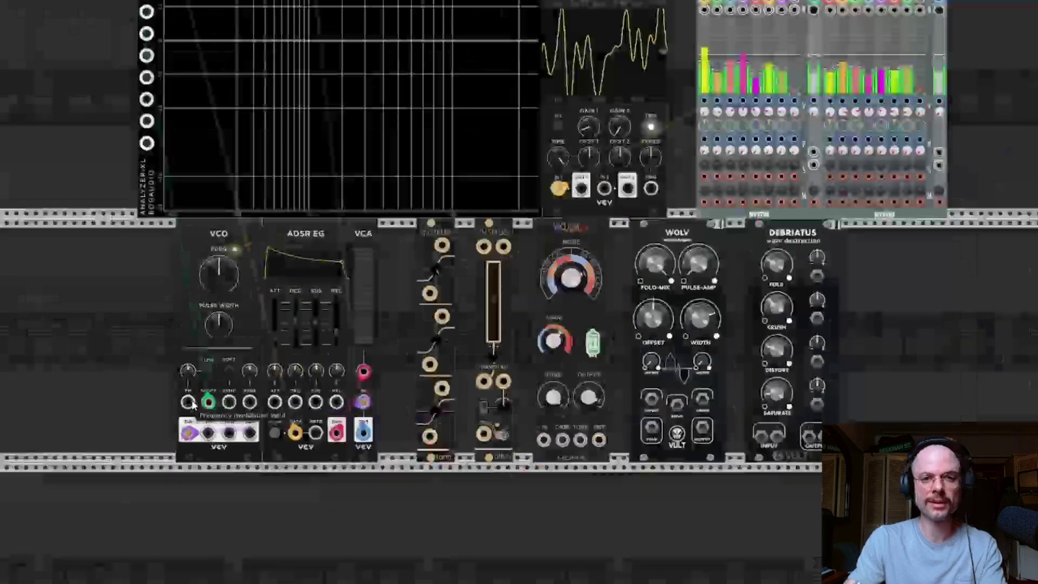
scroll(275, 376, up, 1)
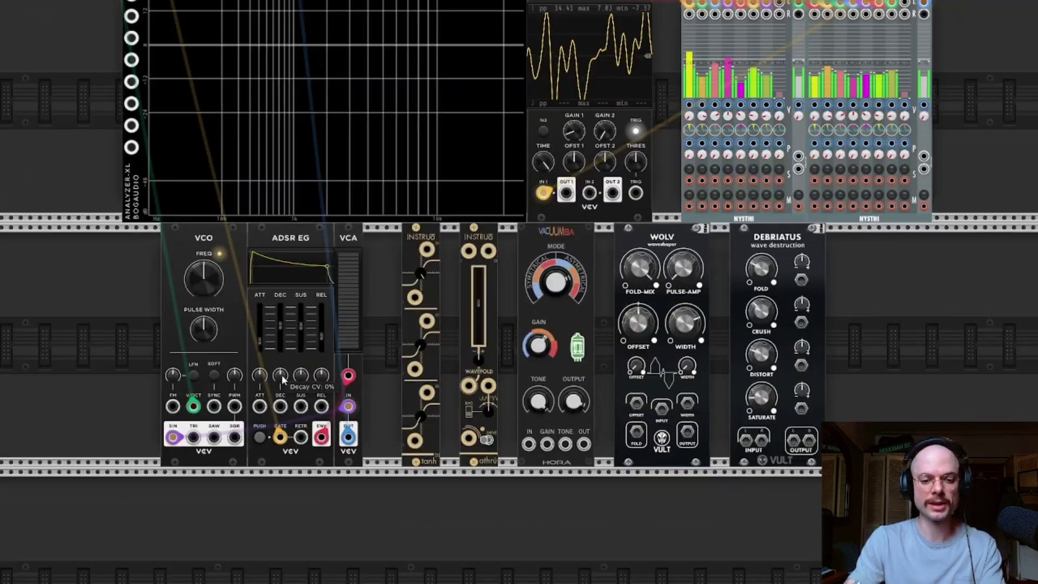
Step: Reroute the bottom-row VCO's sine through tanh channel 1 into the VCA input, removing the direct sine and VCA output cables
scroll(311, 346, up, 3)
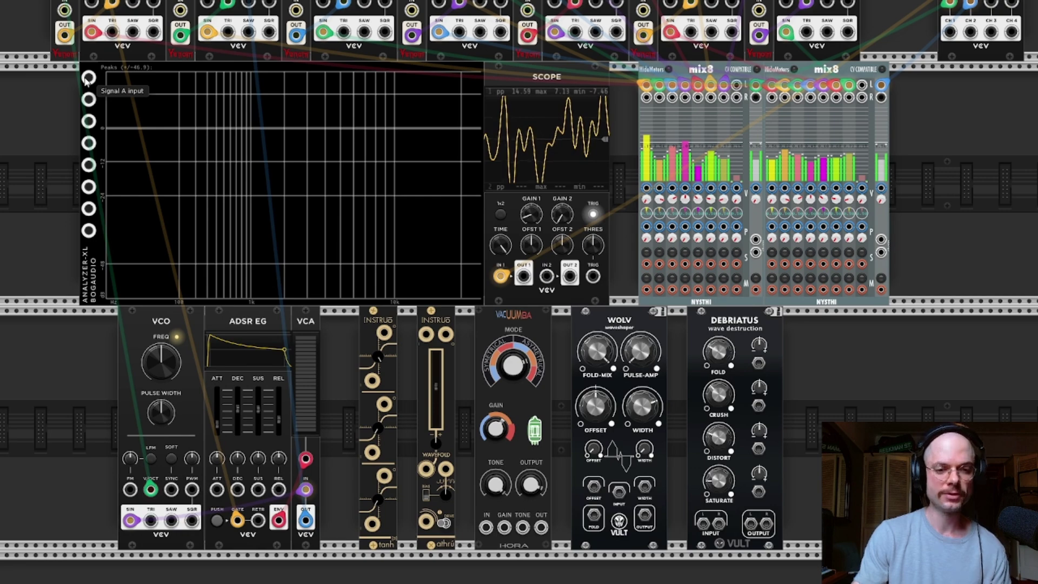
drag(88, 78, 336, 375)
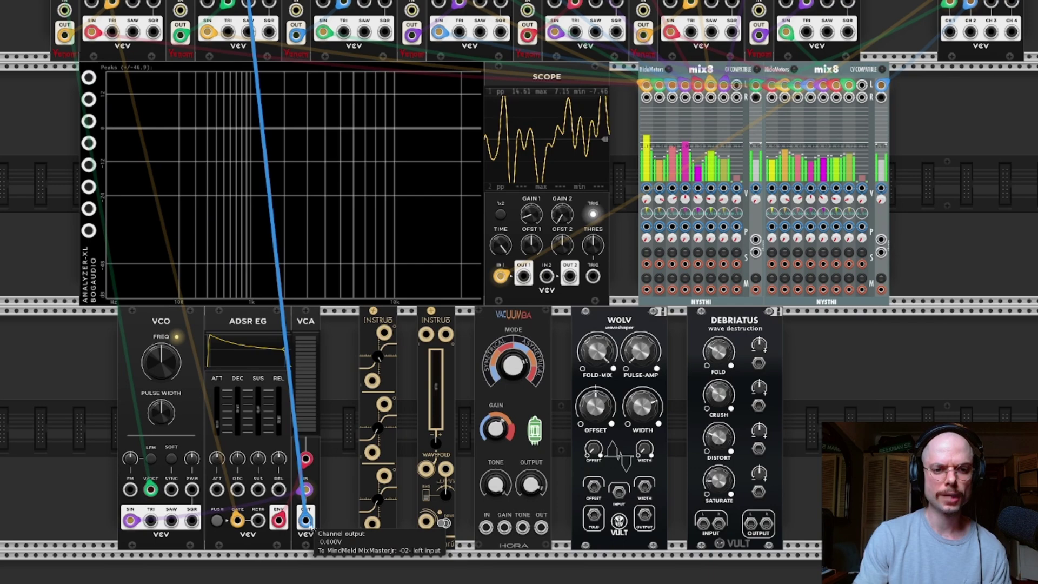
drag(306, 490, 99, 476)
drag(305, 520, 330, 491)
drag(130, 523, 373, 382)
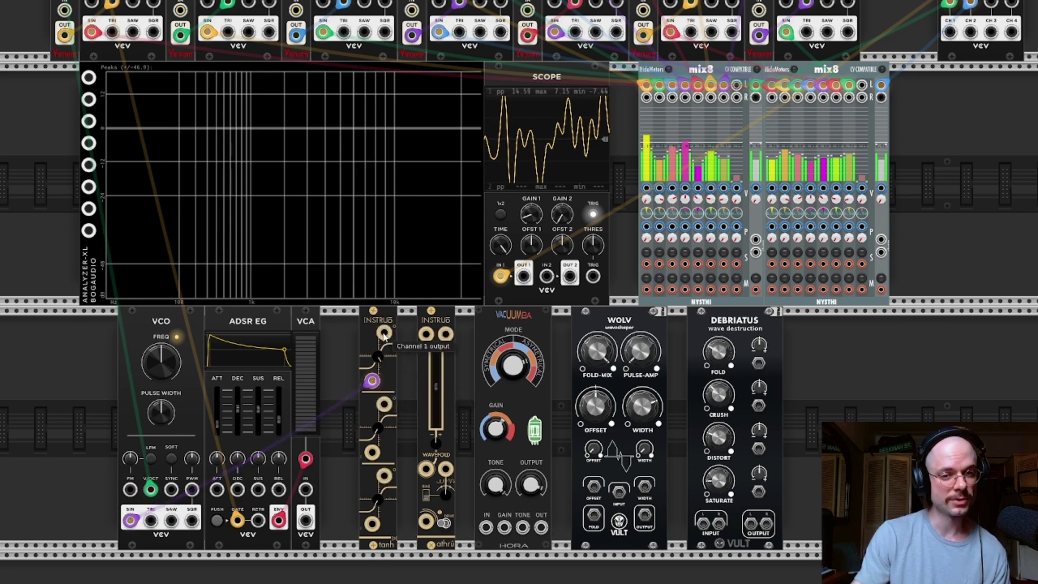
drag(384, 334, 353, 396)
Step: Connect the VCA output to analyzer signal A, scope channel 1 in place of the VCA Mix cable, and MixMaster channel 2's left input
drag(322, 458, 89, 78)
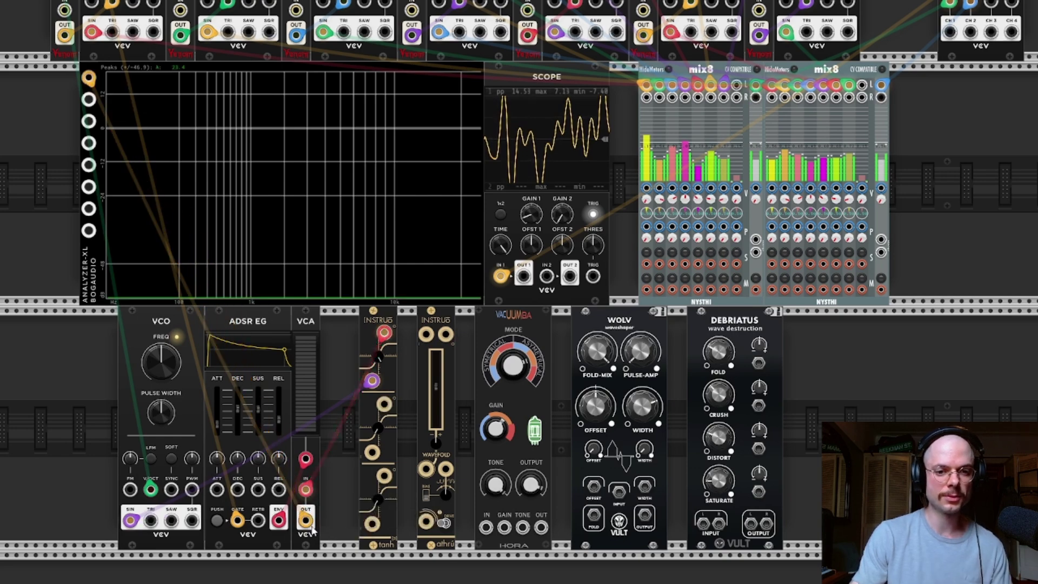
drag(306, 525, 501, 277)
right_click(501, 276)
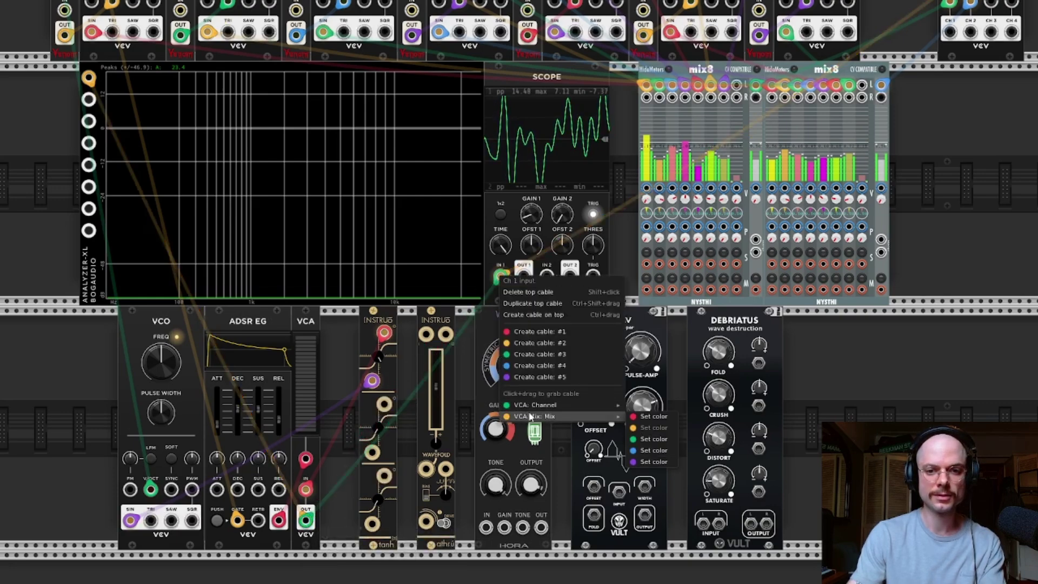
drag(528, 415, 898, 406)
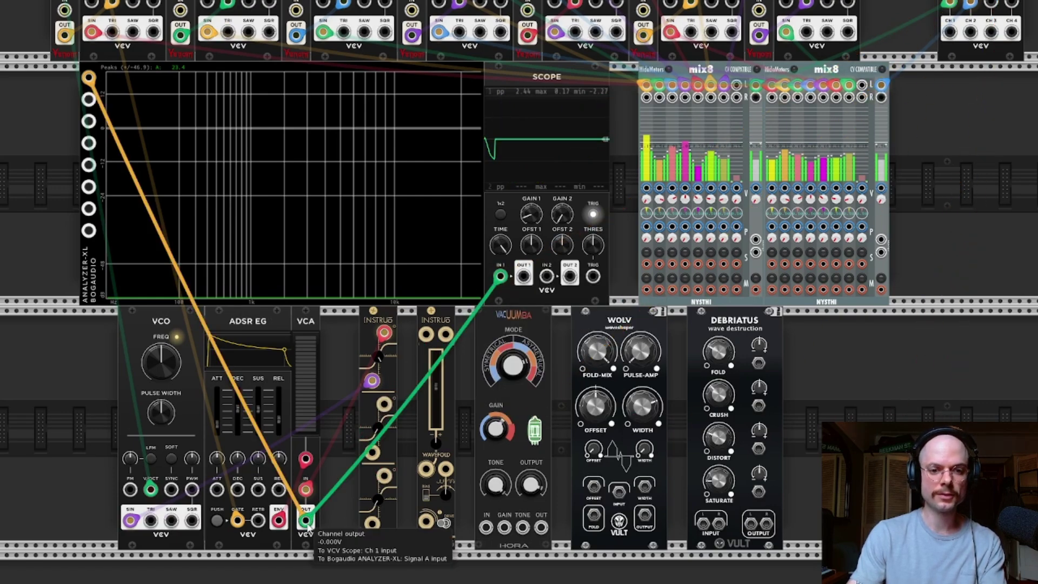
drag(305, 520, 197, 48)
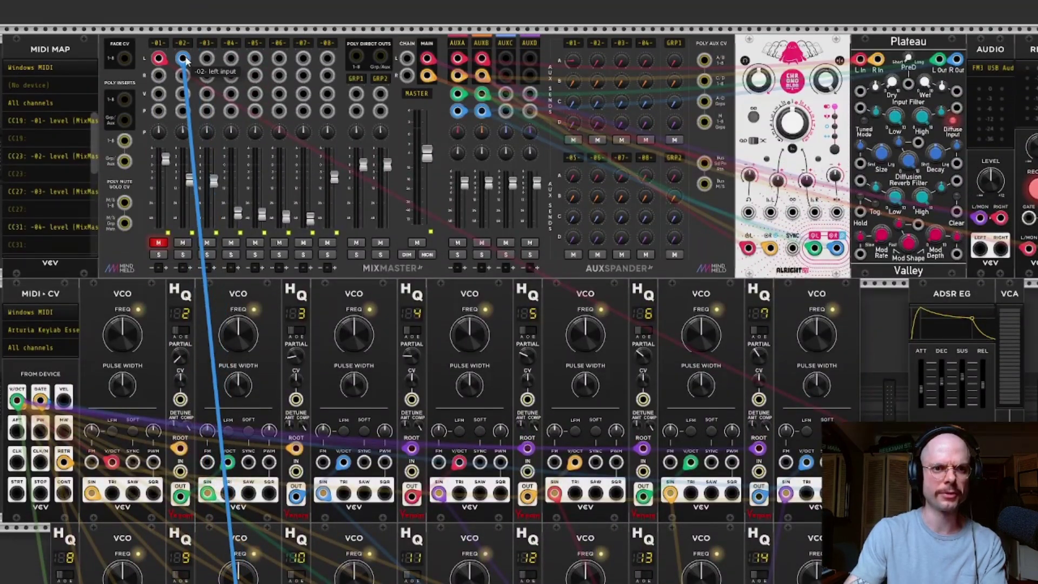
Step: Lower the tanh channel 1 gain to reduce the shaping of the sine
scroll(313, 185, down, 10)
scroll(349, 289, down, 6)
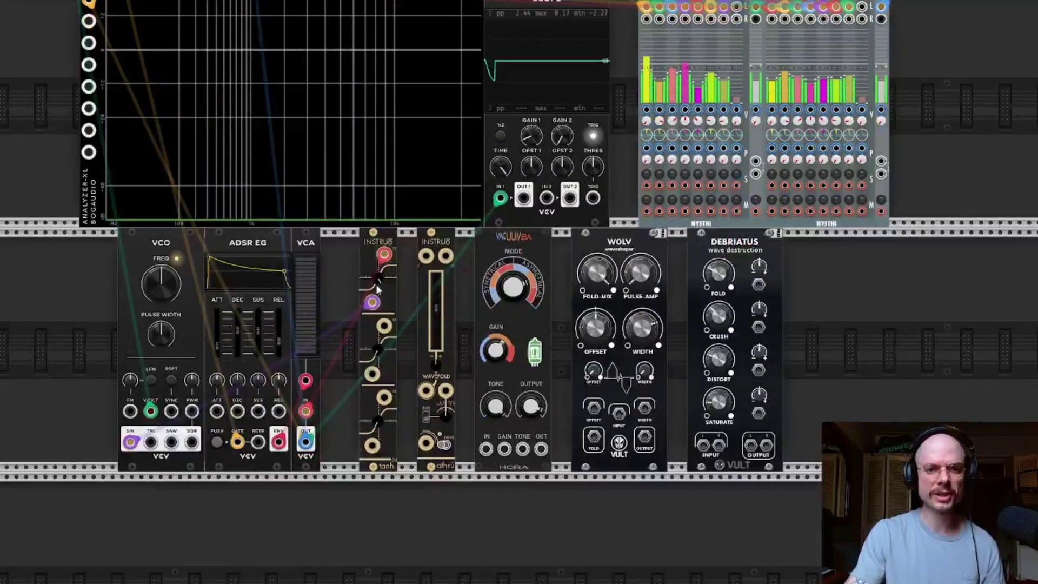
drag(377, 286, 377, 389)
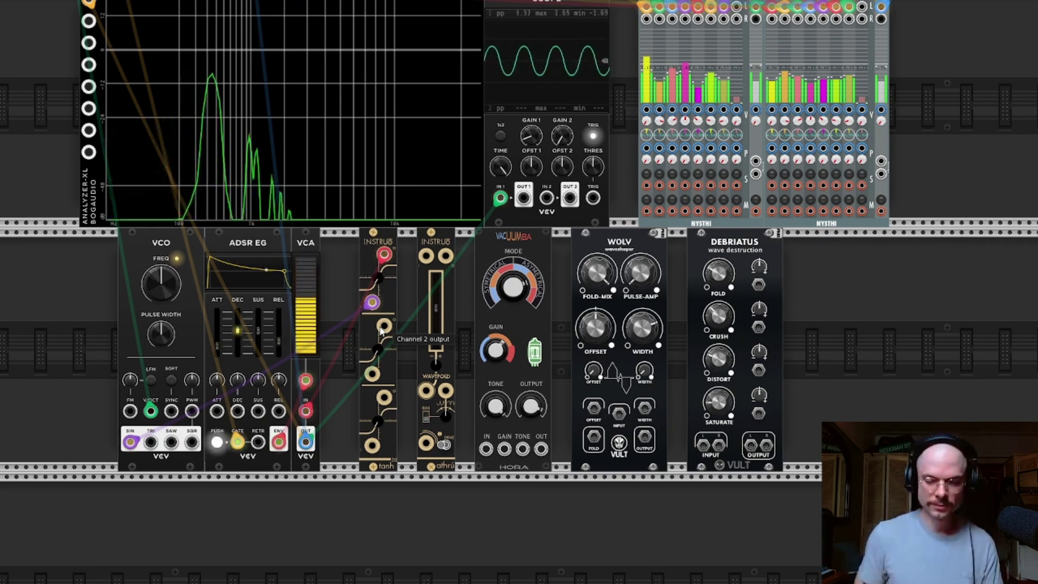
Step: Raise MixMaster channel 2's level to about 0.6 dB
scroll(371, 274, up, 2)
scroll(372, 279, up, 10)
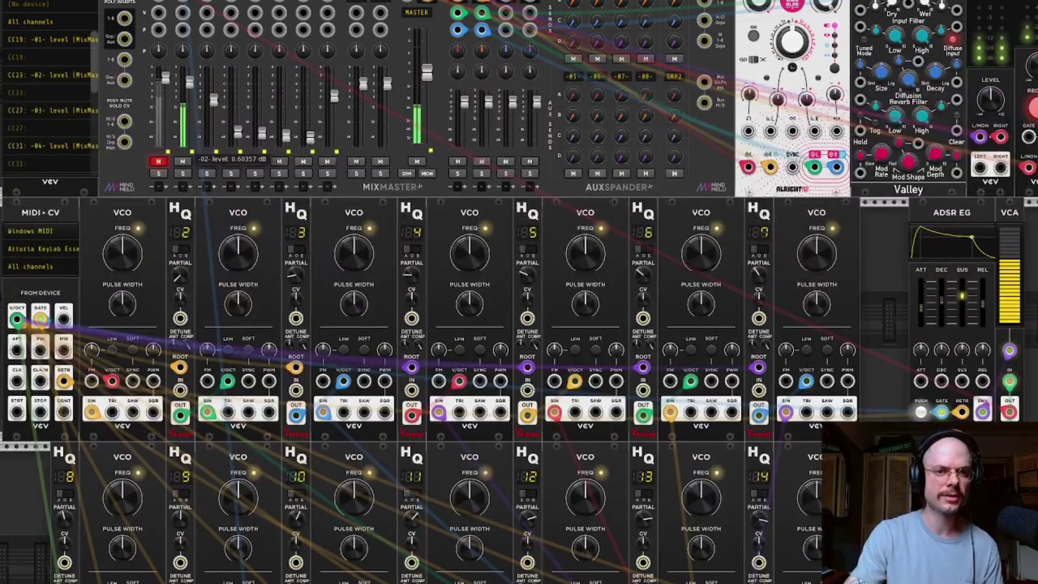
scroll(273, 204, down, 10)
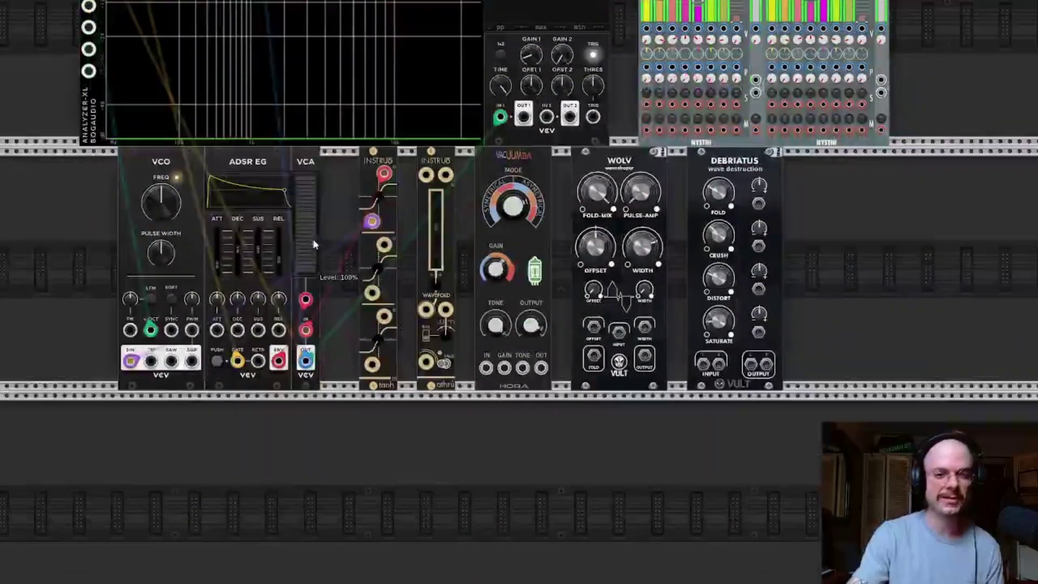
Step: Raise the tanh channel 1 gain to flatten the sine towards a square wave, and ease it back down
scroll(333, 236, up, 2)
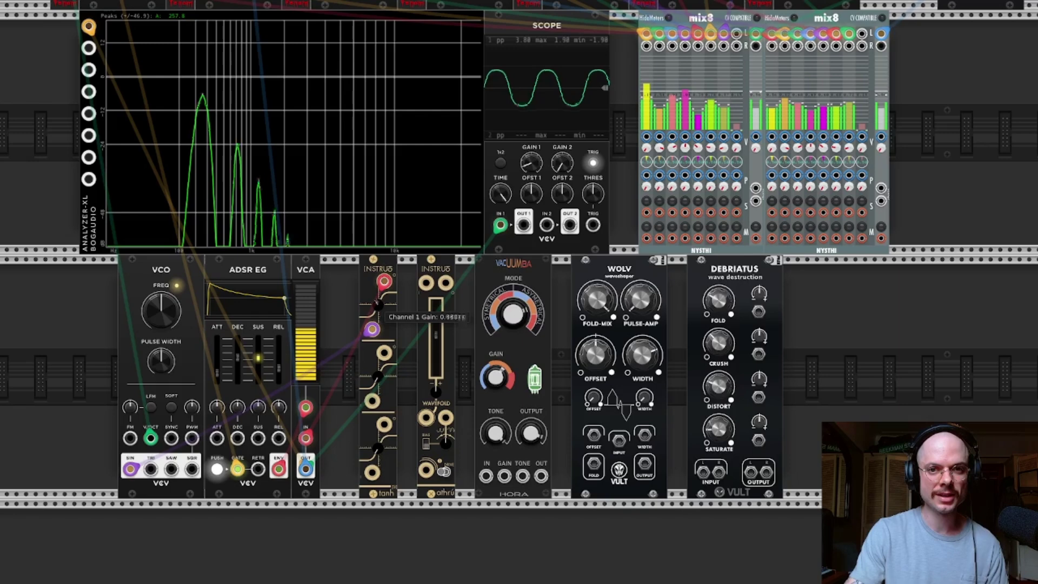
drag(378, 304, 379, 281)
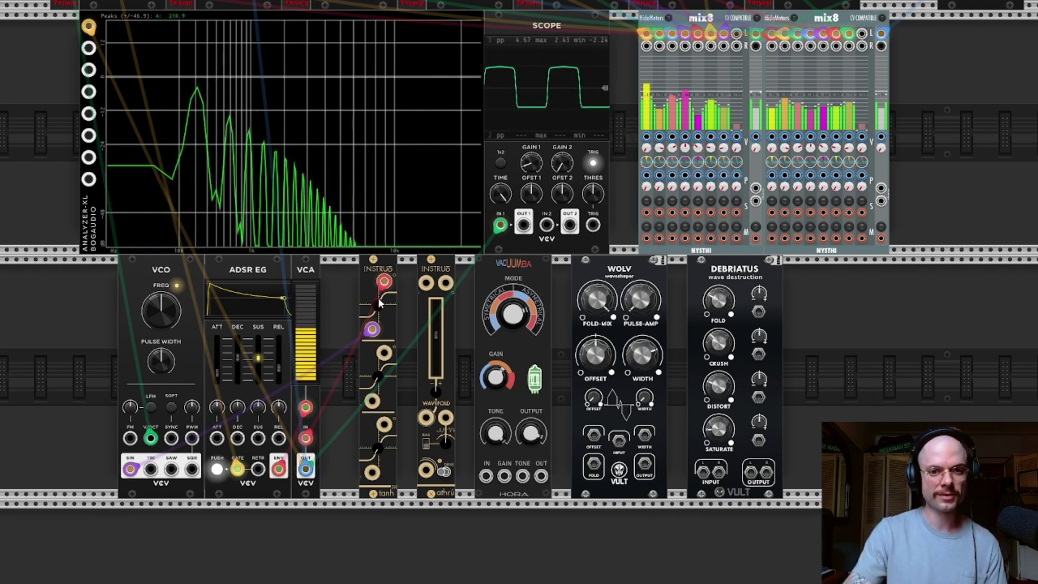
drag(378, 298, 379, 308)
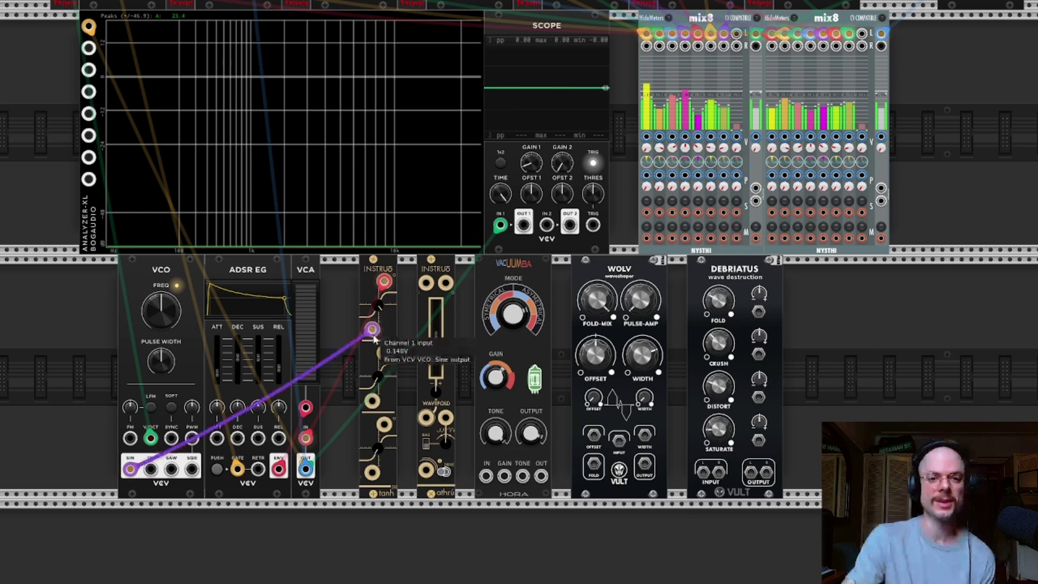
Step: Move the sine and VCA input cables from tanh to the athrú module, and raise its Wavefold amount in stages through 0.498 and 0.58
drag(372, 329, 444, 284)
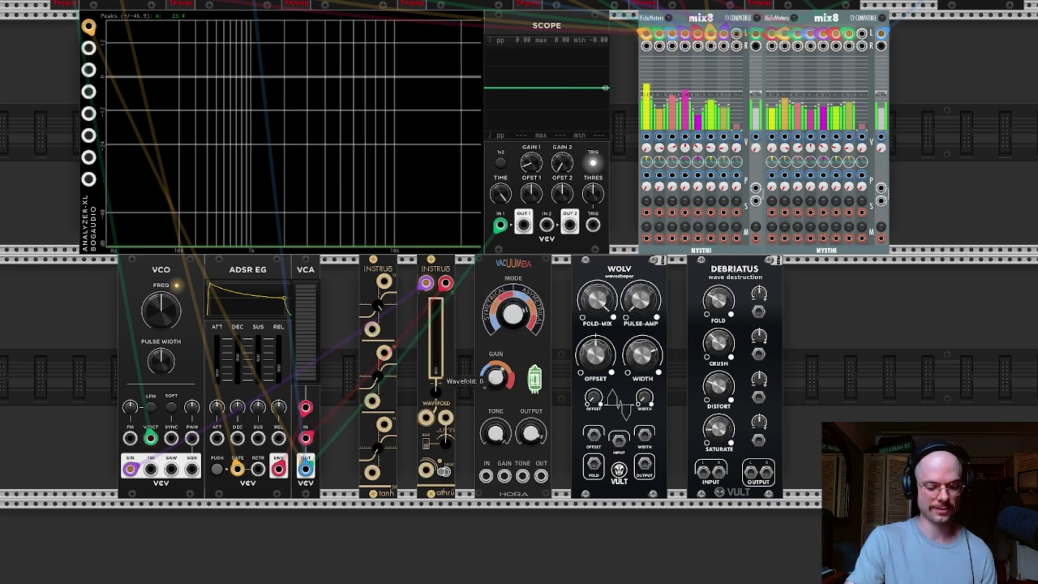
drag(436, 386, 436, 346)
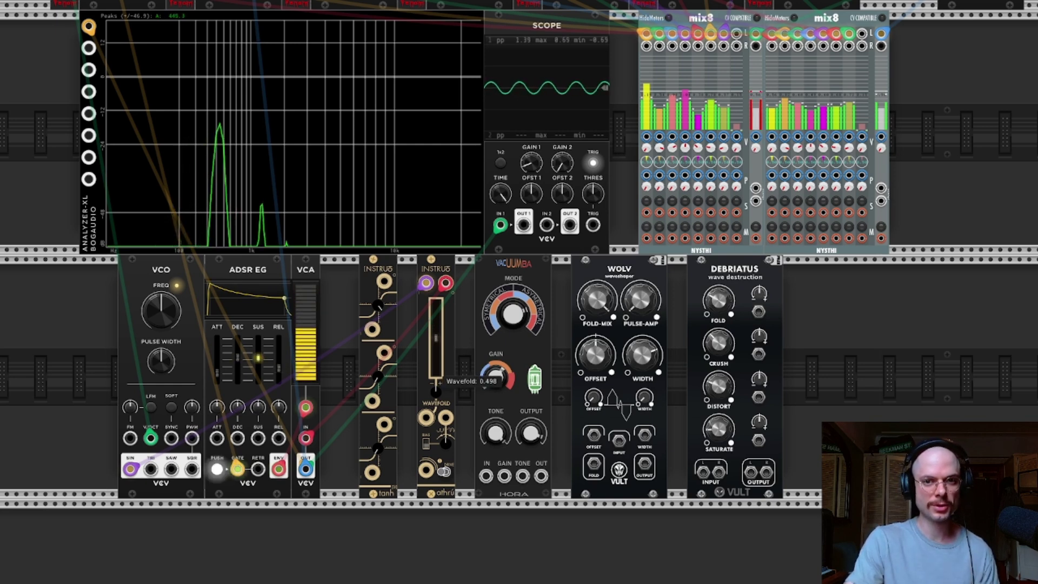
drag(436, 340, 436, 334)
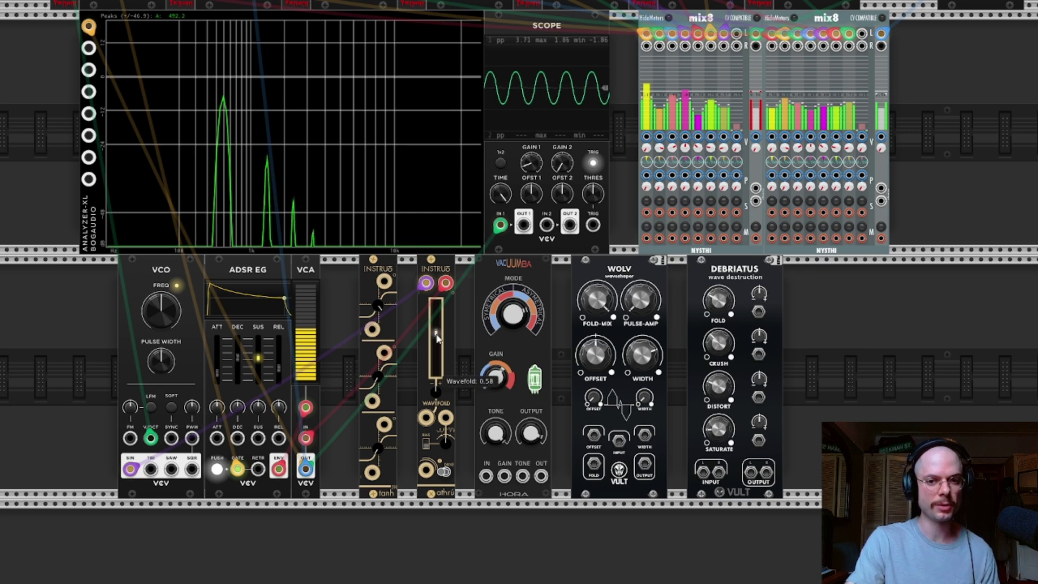
drag(439, 382, 439, 380)
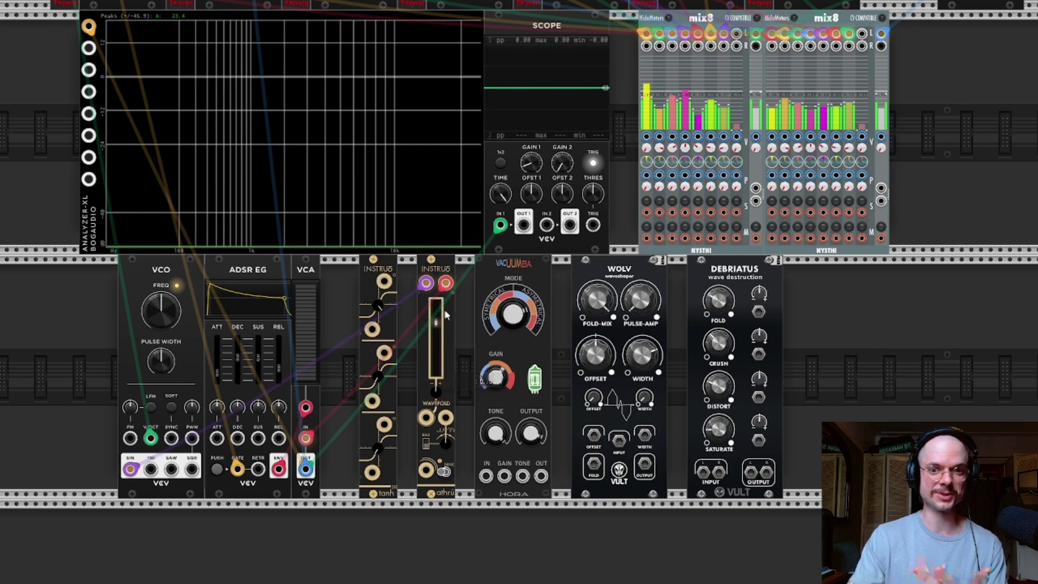
Step: Move the sine cable to the Vacuumba's input and patch the Vacuumba's output to the VCA in place of athrú
mouse_move(426, 283)
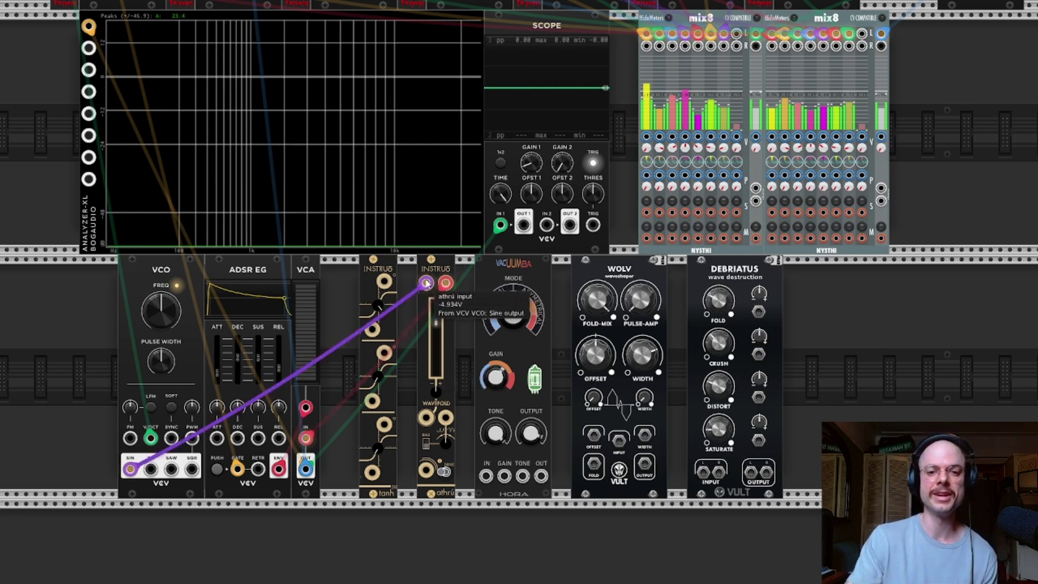
drag(426, 283, 486, 476)
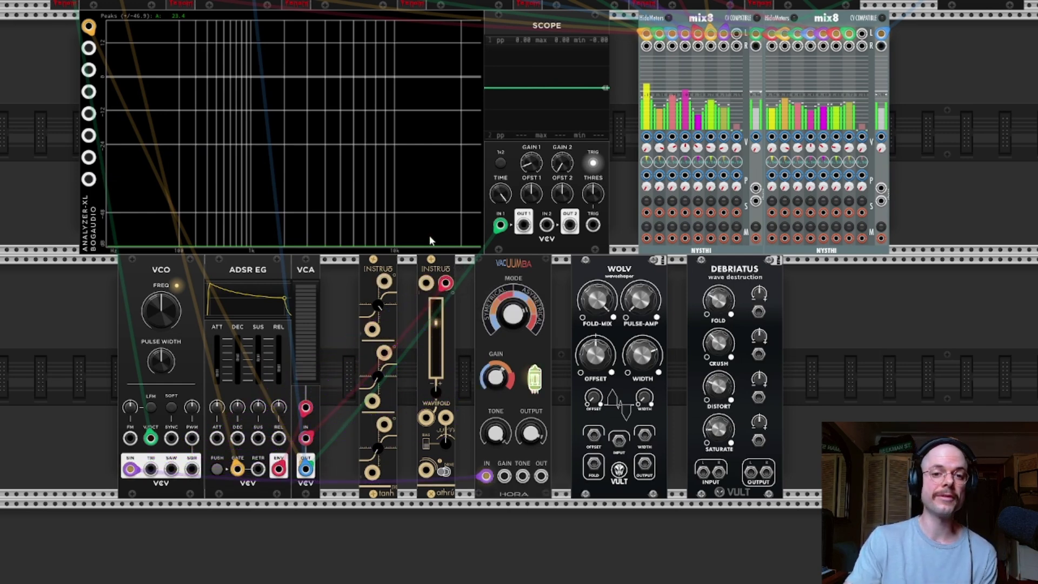
mouse_move(446, 285)
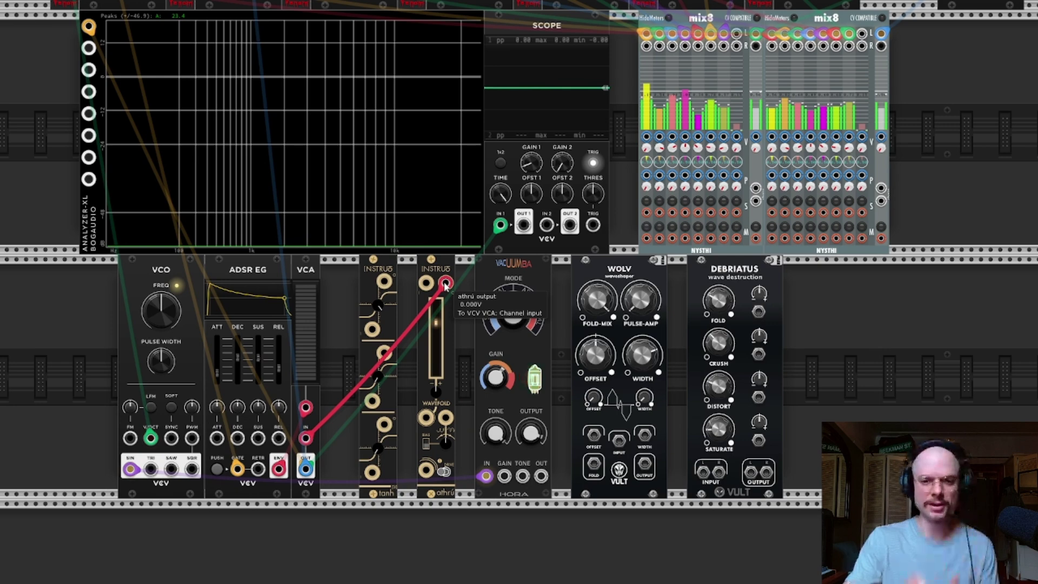
drag(445, 286, 542, 477)
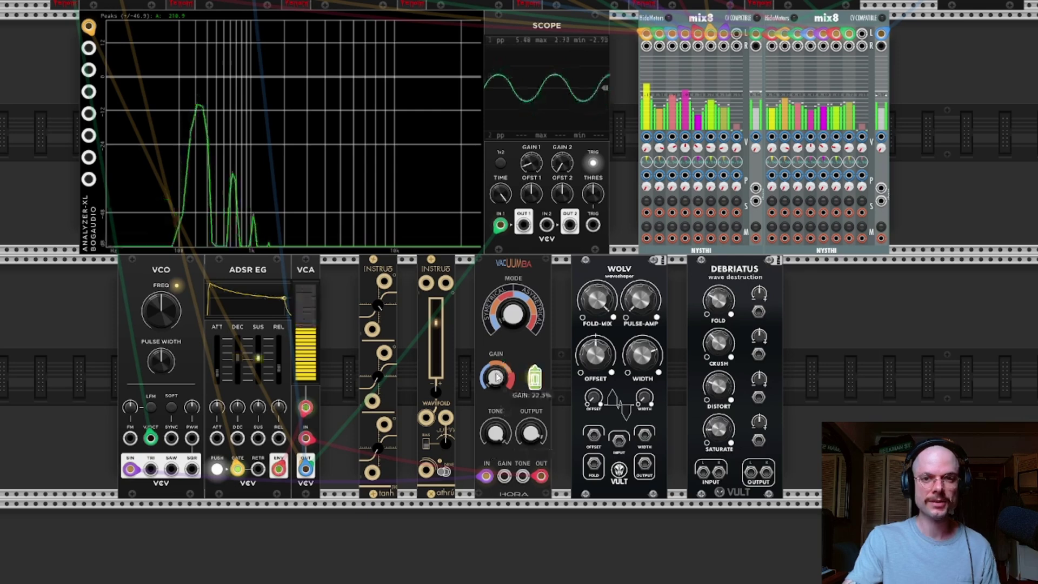
Step: Sweep the Vacuumba's gain up through about 73.5% to 85.9%, and turn it back down
drag(496, 378, 496, 362)
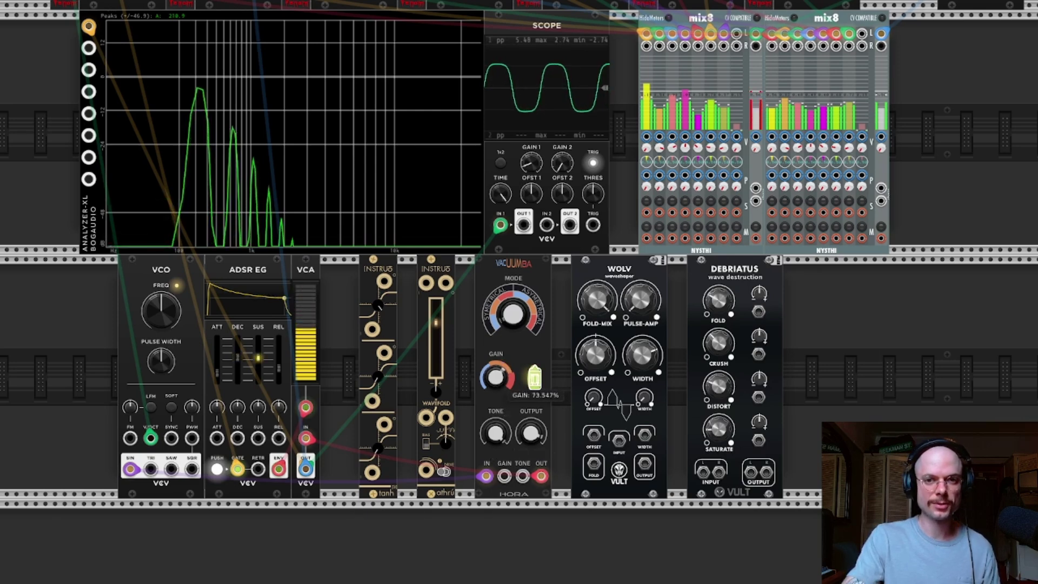
drag(497, 378, 497, 357)
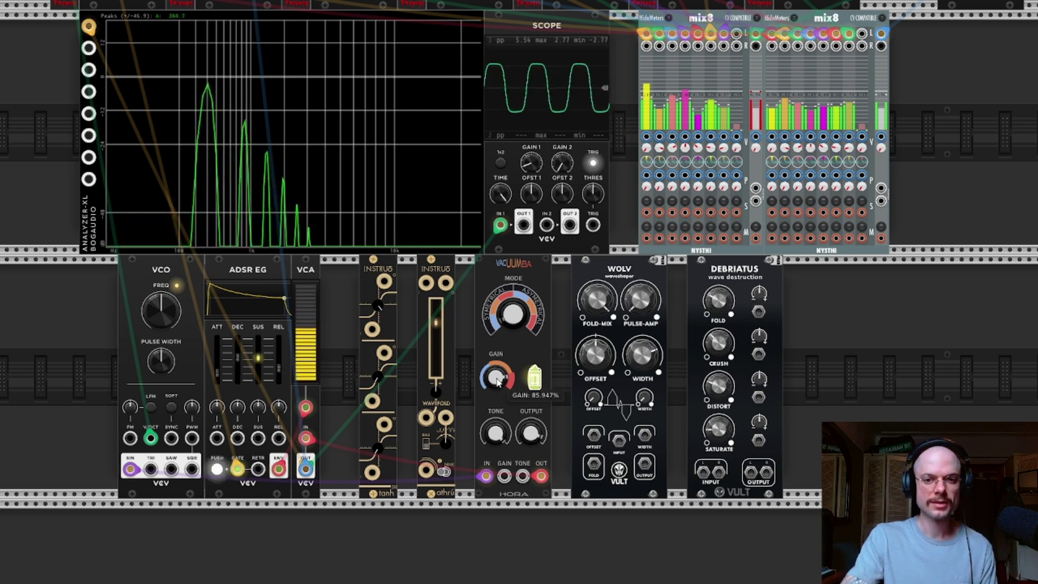
drag(498, 381, 498, 392)
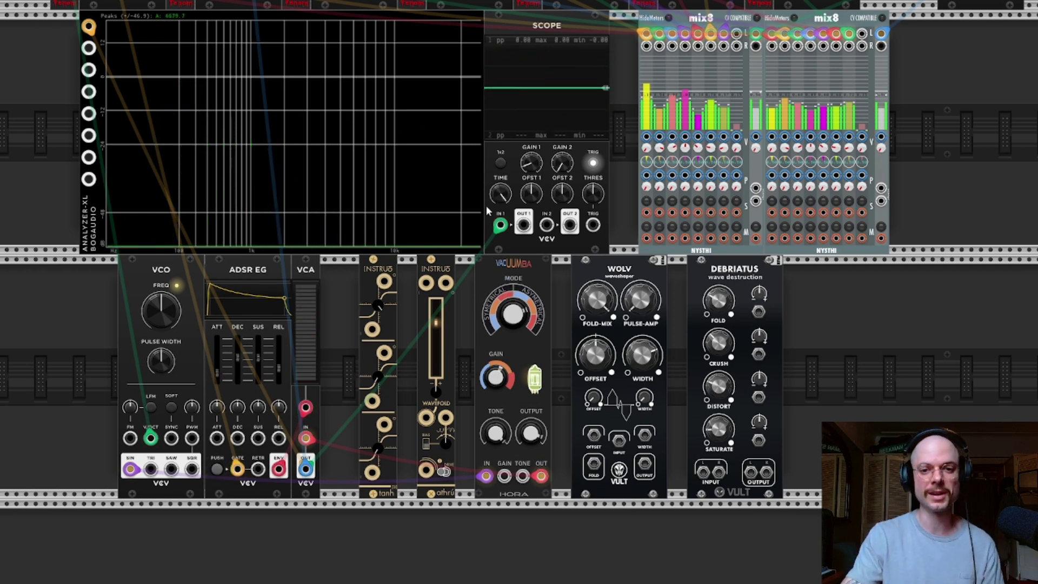
Step: Reroute the sine through the Wolv waveshaper's input and output into the VCA, and initialize Wolv to its default settings
drag(486, 476, 620, 441)
drag(541, 476, 645, 464)
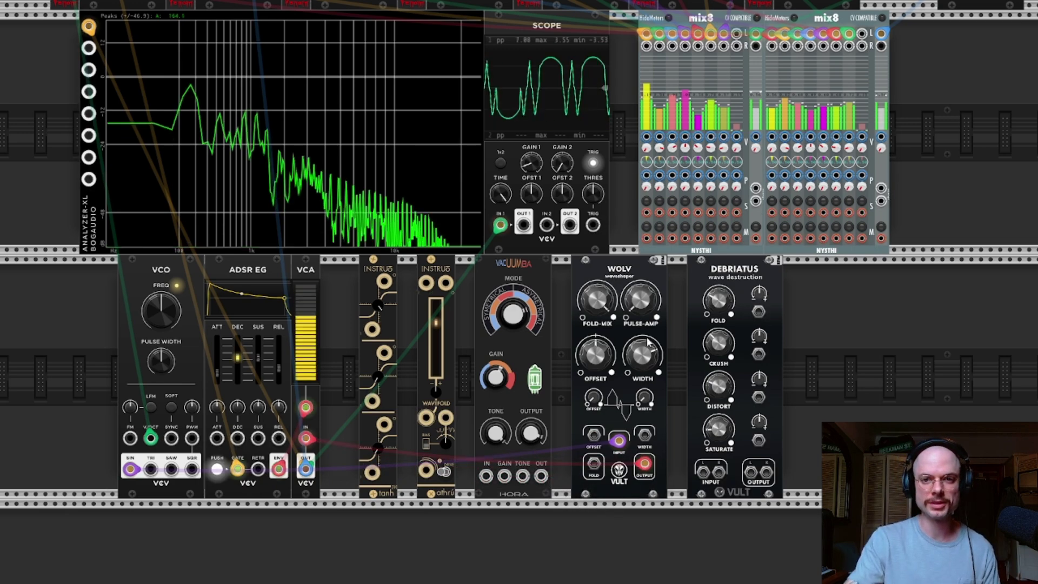
right_click(611, 321)
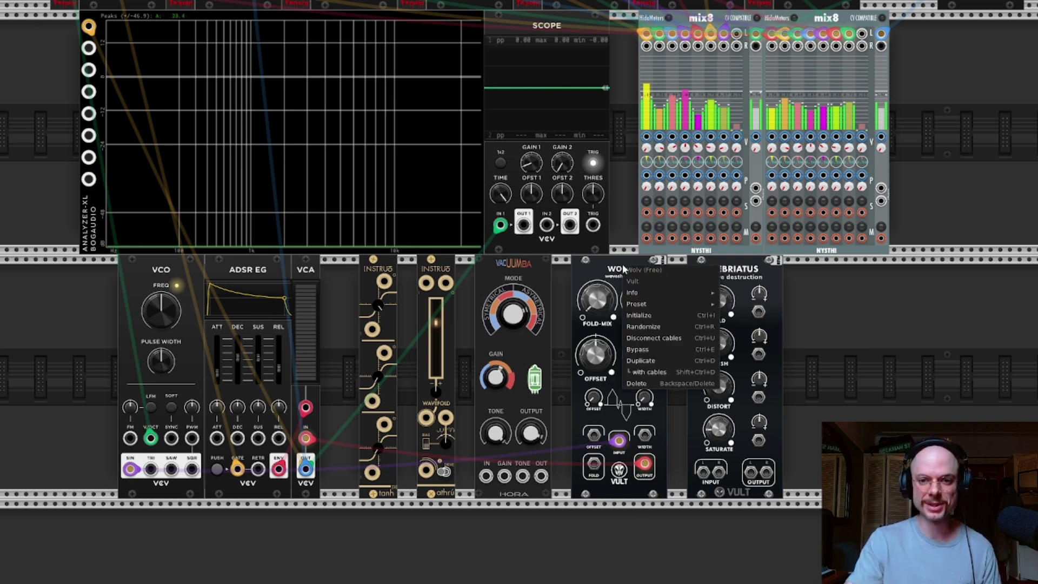
click(661, 317)
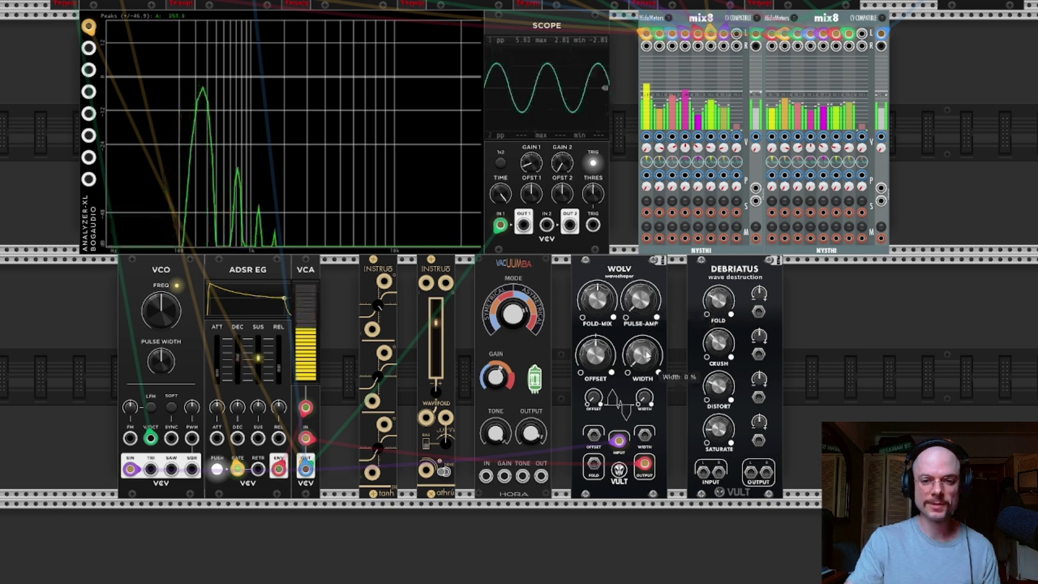
Step: Adjust Wolv's Width and Pulse-Amp to shape the pulse, and raise its Fold-Mix to about 88%
drag(647, 350, 647, 336)
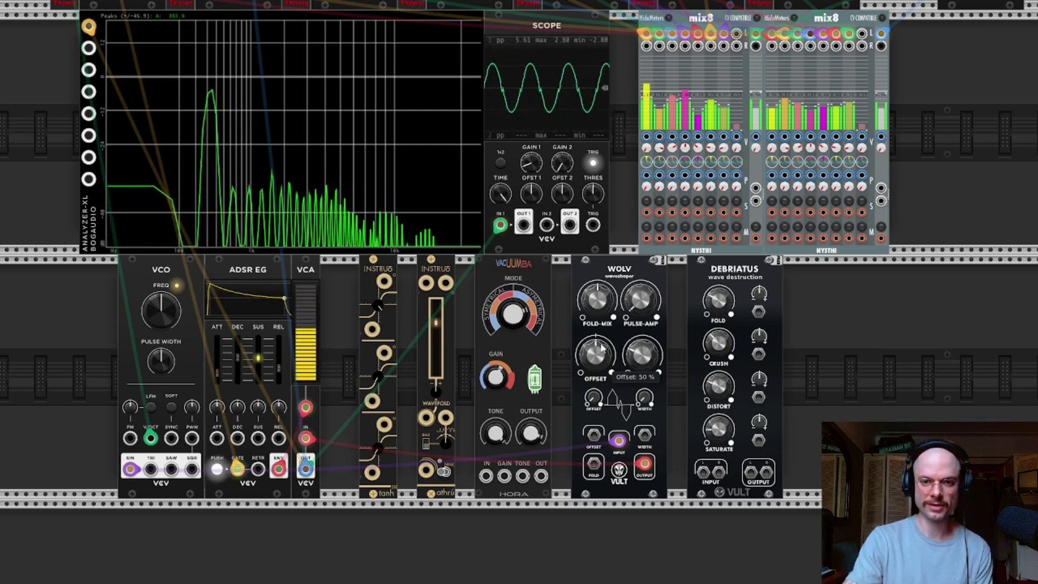
mouse_move(660, 291)
mouse_down()
mouse_move(661, 237)
mouse_move(661, 310)
mouse_up()
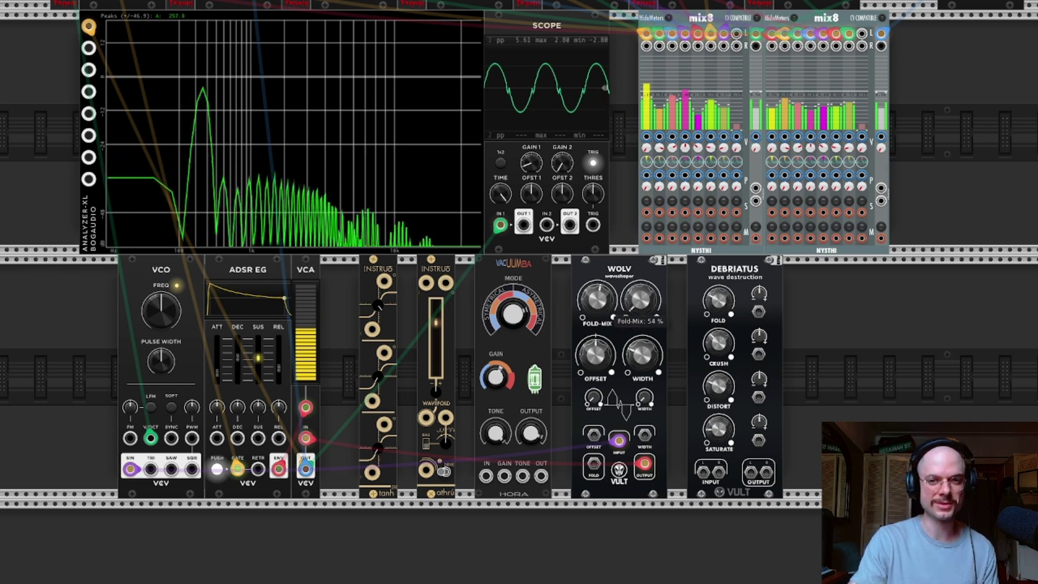
drag(597, 298, 597, 268)
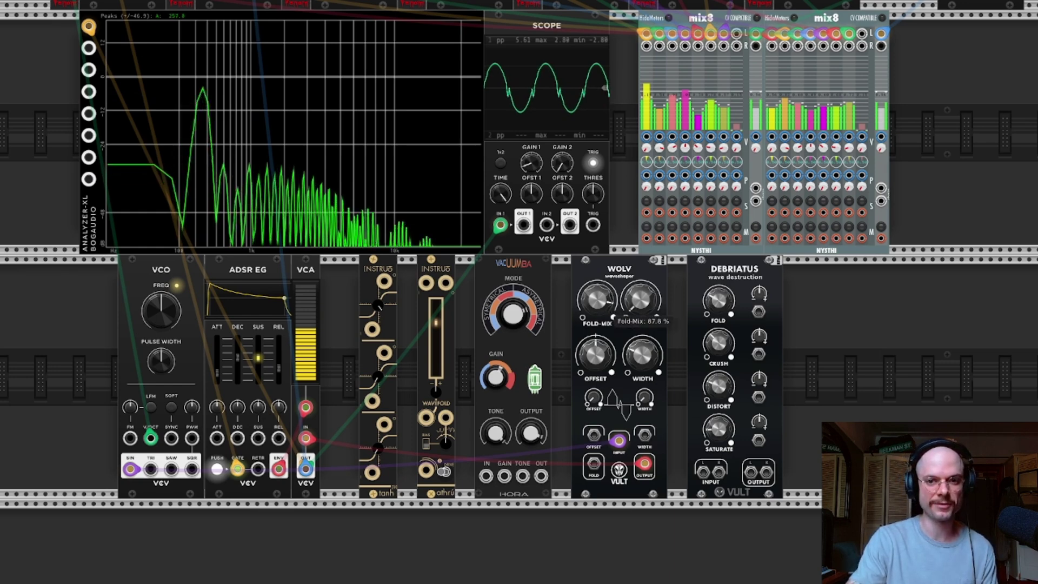
Step: Set Wolv's Pulse-Amp to 11% and sweep its Offset between 5.6% and 85.2%
drag(595, 354, 595, 340)
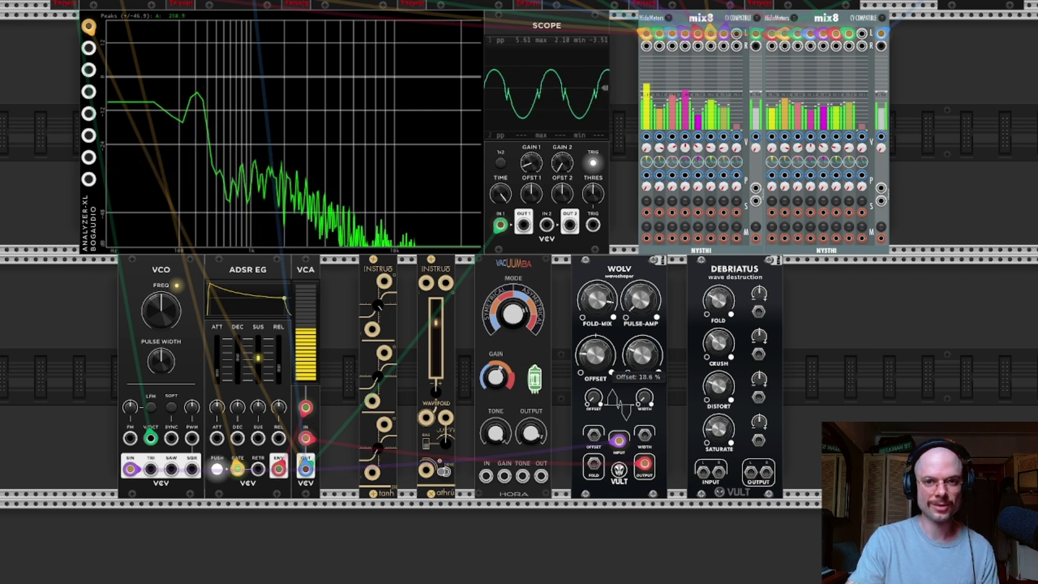
drag(641, 297, 641, 314)
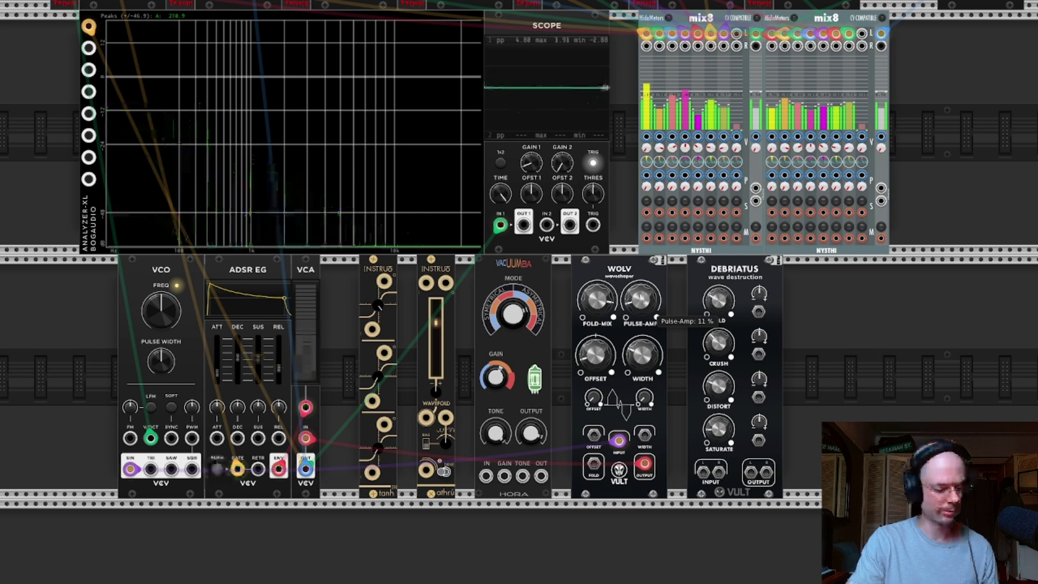
double_click(601, 354)
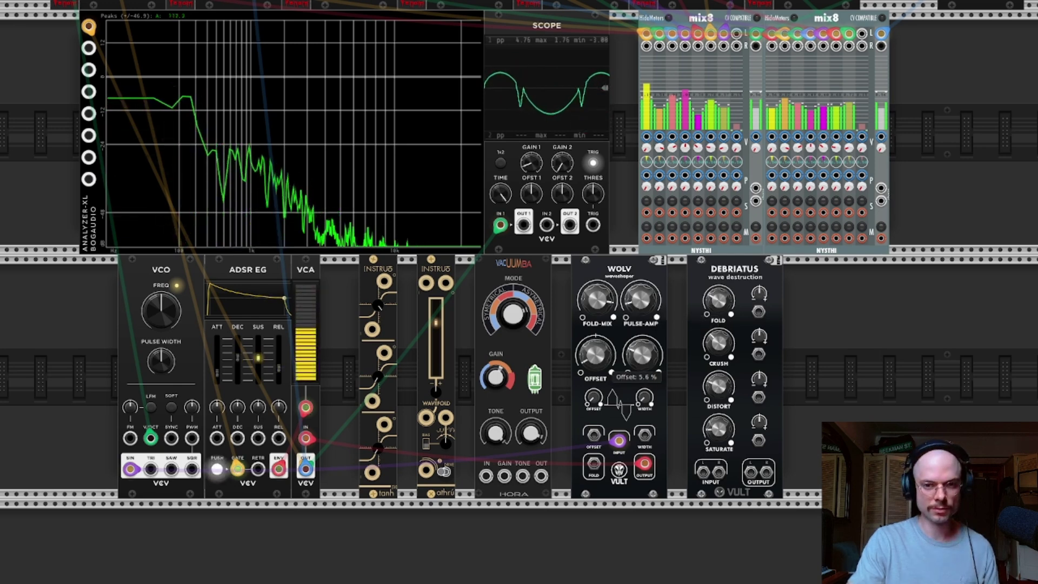
drag(604, 378, 605, 358)
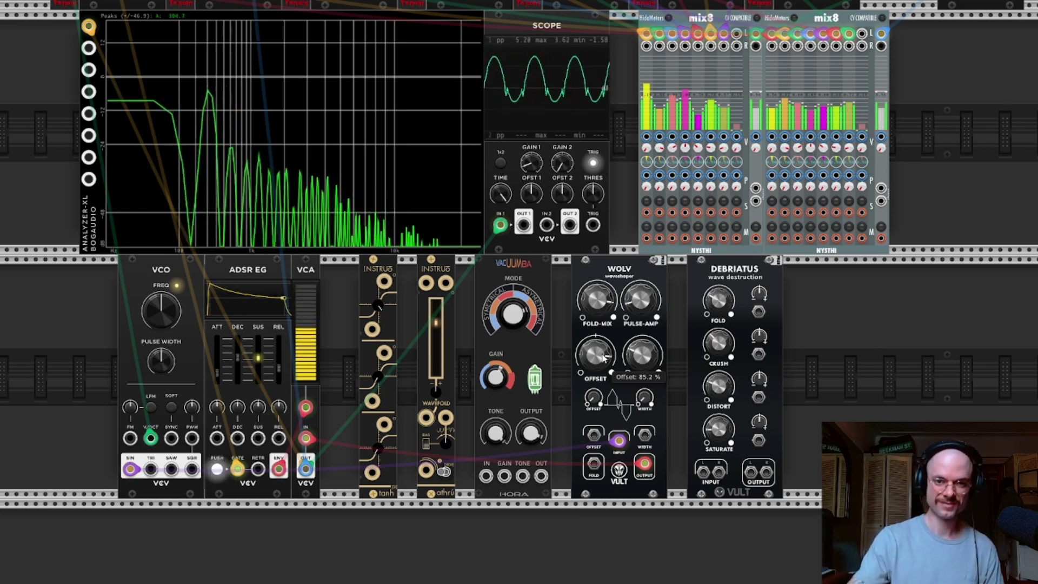
Step: Reroute the sine through the Debriatus input and left output into the VCA, and initialize Debriatus to its default settings
mouse_move(598, 366)
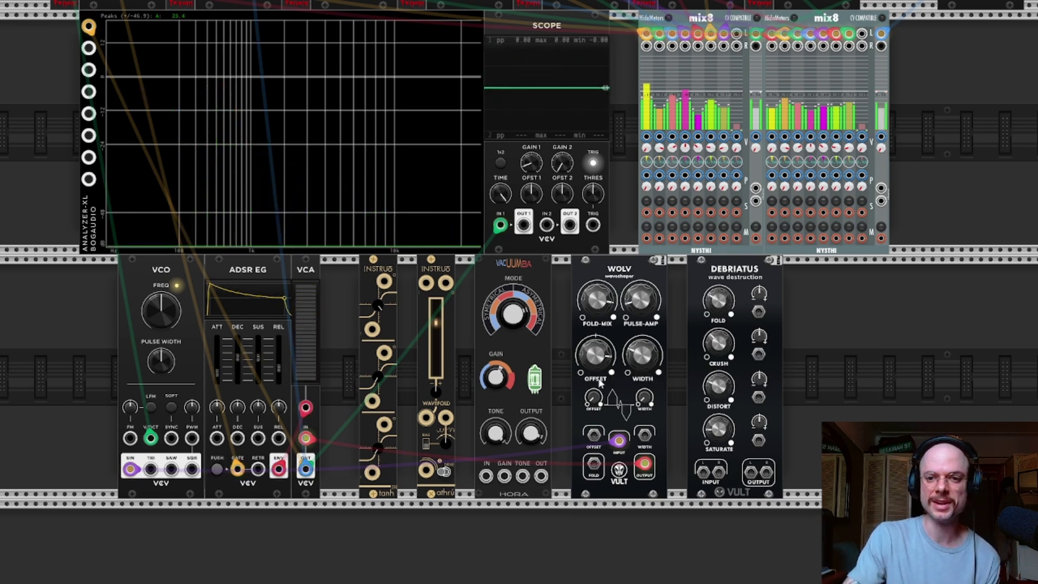
mouse_move(620, 443)
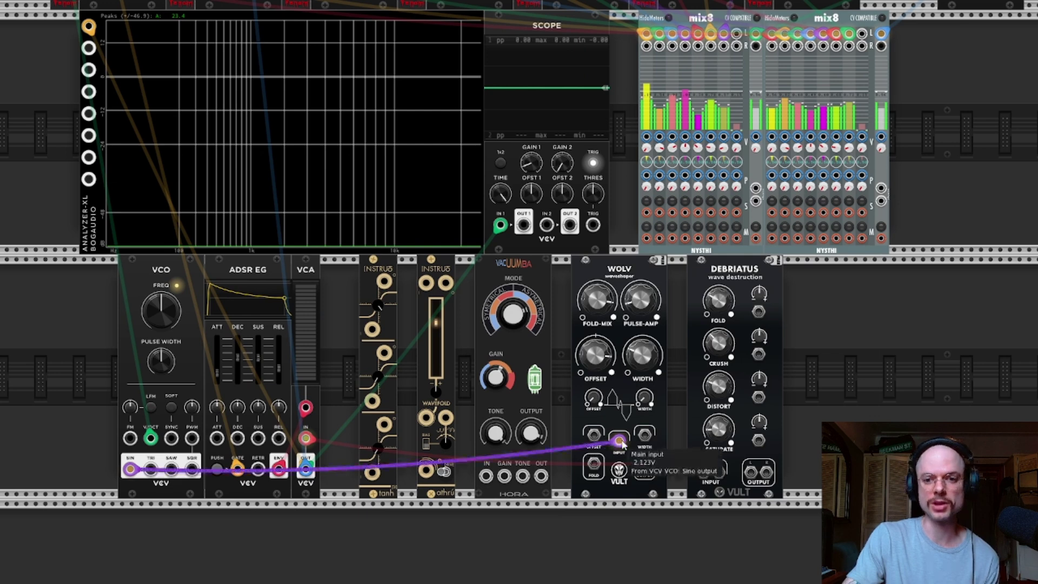
drag(619, 441, 750, 472)
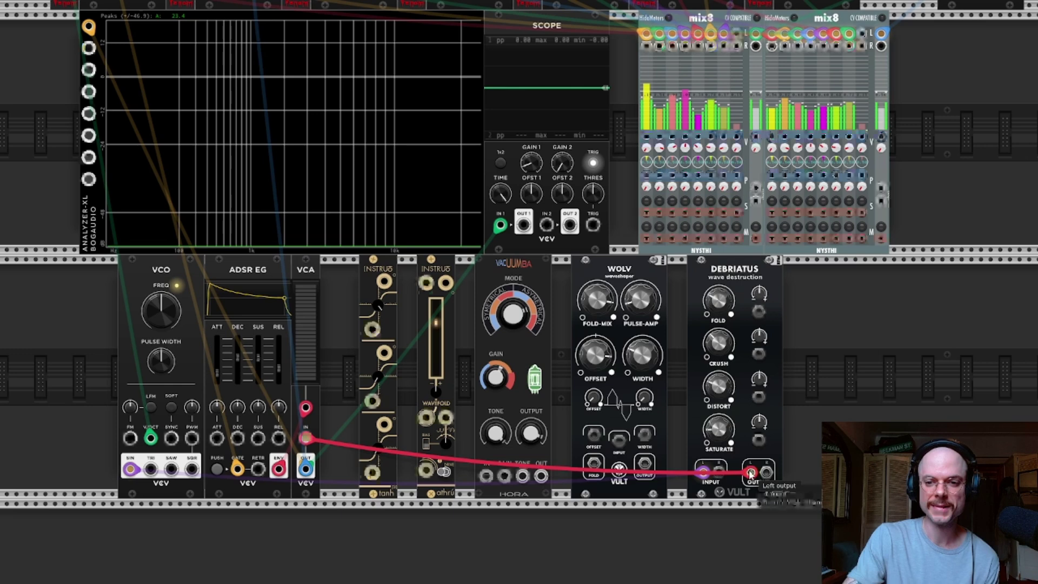
right_click(729, 278)
click(775, 327)
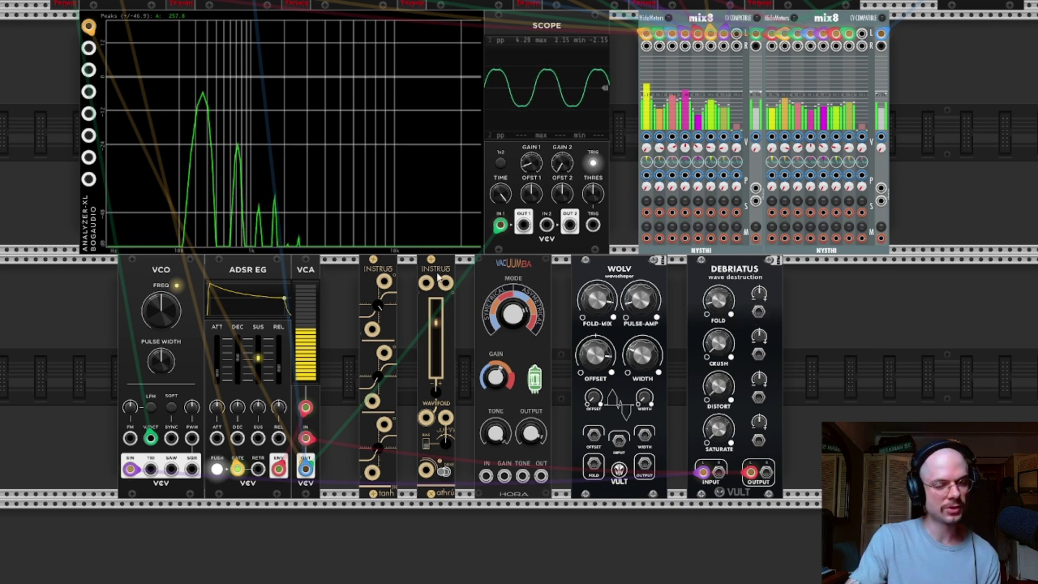
Step: Raise Debriatus's Fold, Crush and Saturate amounts in turn to add harmonics to the sine
drag(718, 305, 719, 296)
drag(718, 341, 719, 335)
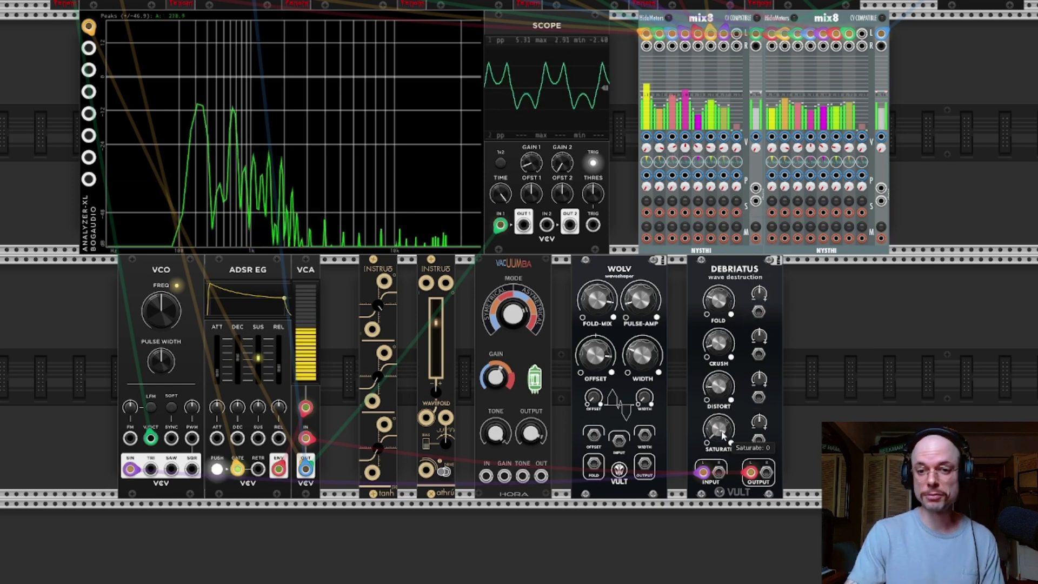
drag(722, 431, 722, 424)
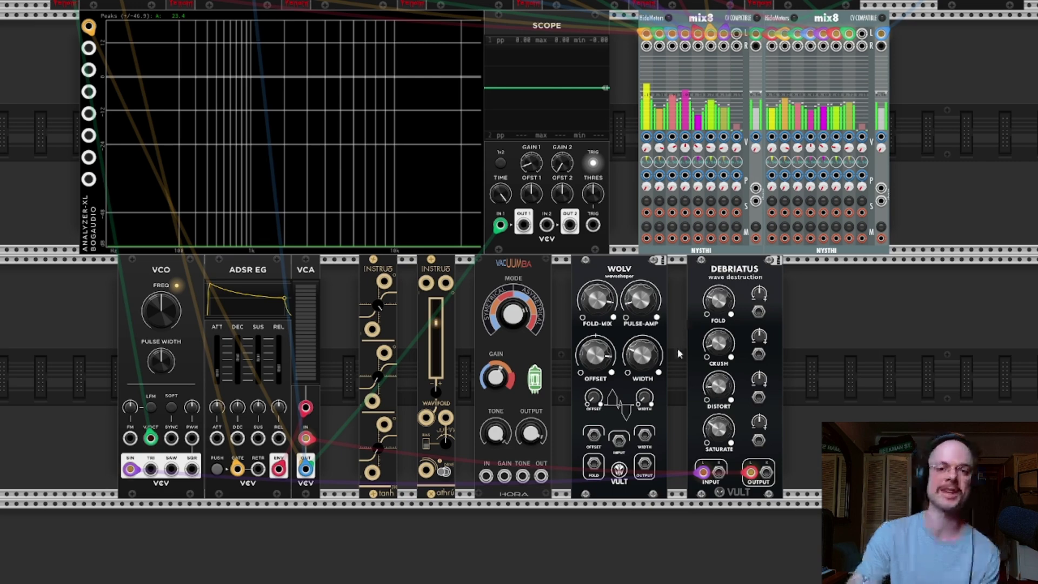
scroll(677, 348, up, 3)
scroll(682, 365, down, 3)
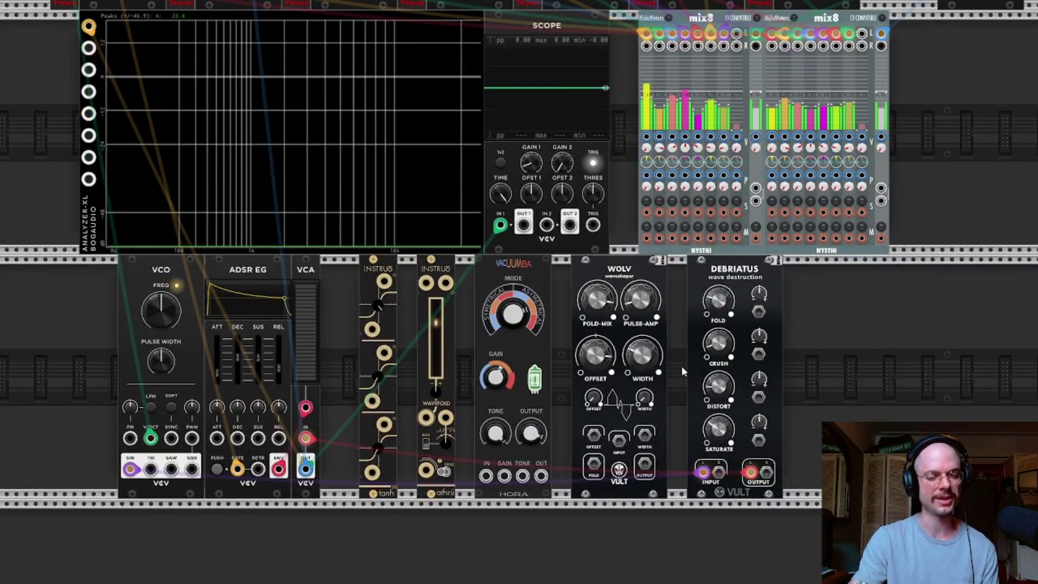
scroll(682, 365, up, 5)
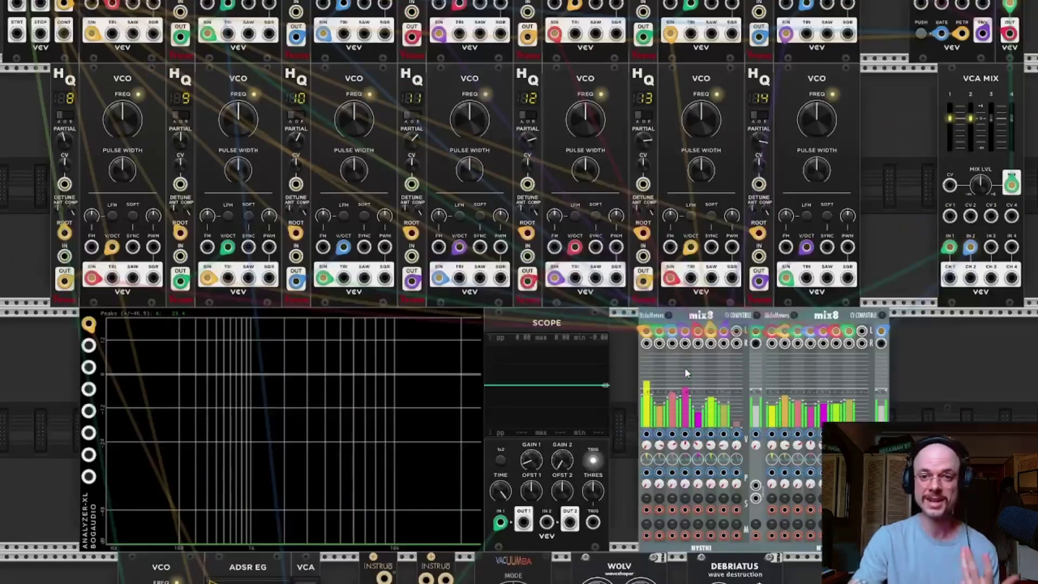
scroll(685, 372, up, 3)
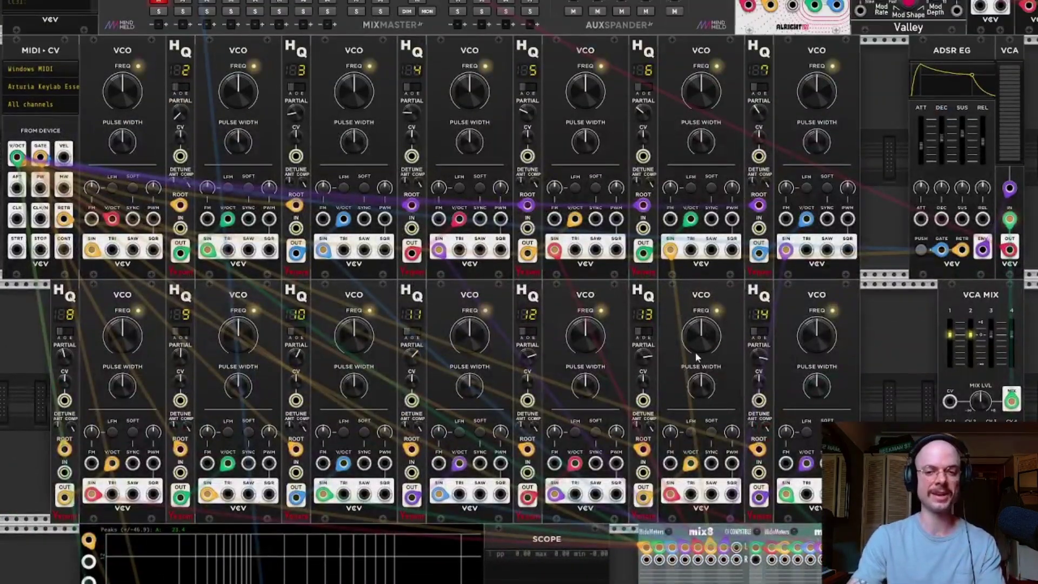